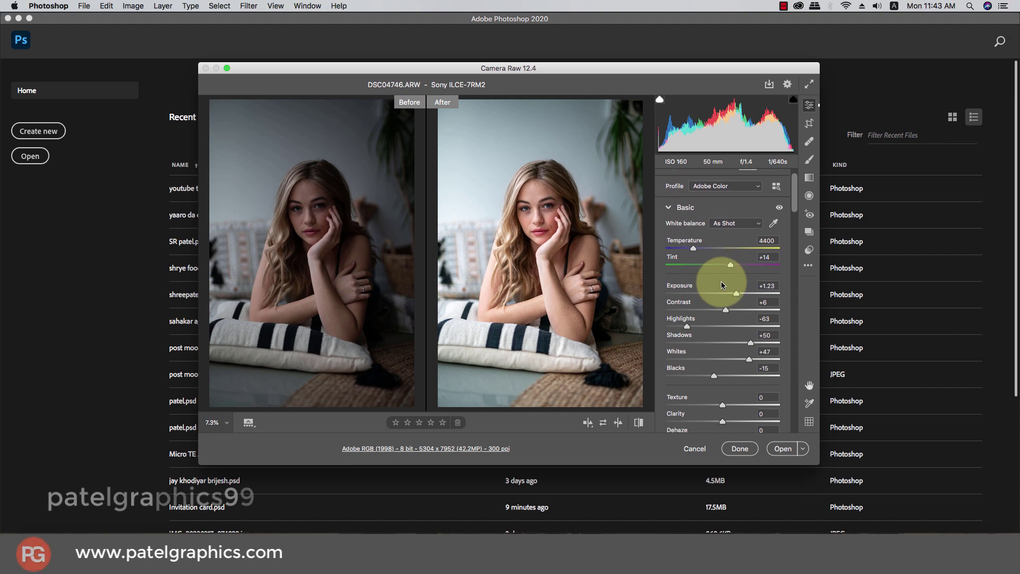
Set Contrast to +16, Clarity to +8 and Vibrance to +28 in the Basic adjustments
scroll(720, 314, "down", 2)
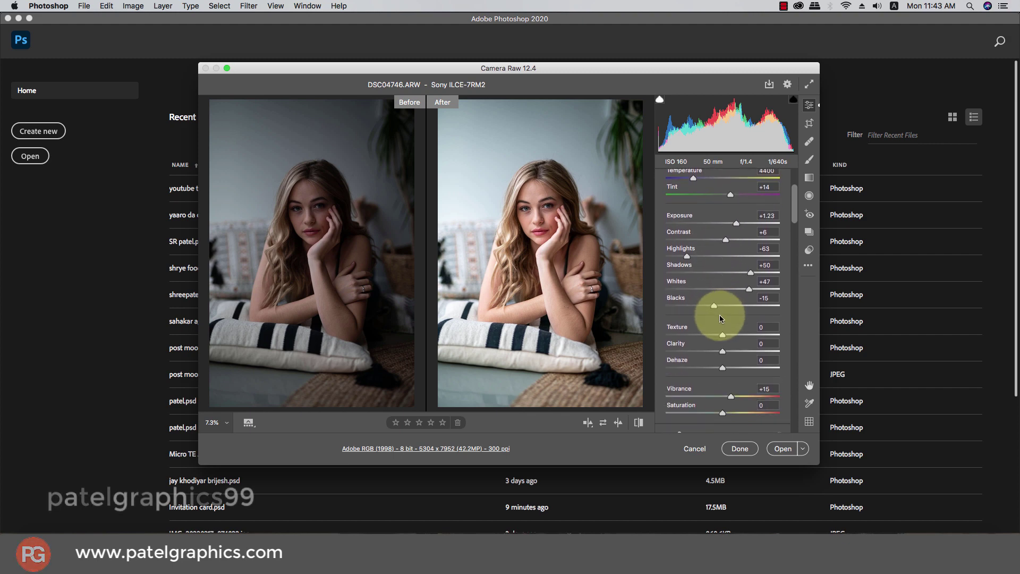
left_click(731, 239)
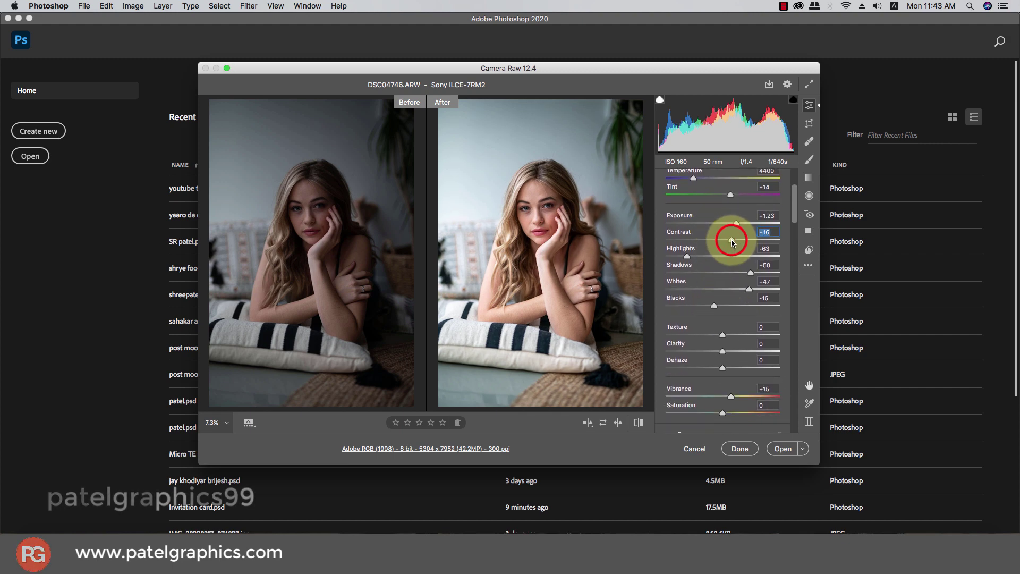
left_click(727, 350)
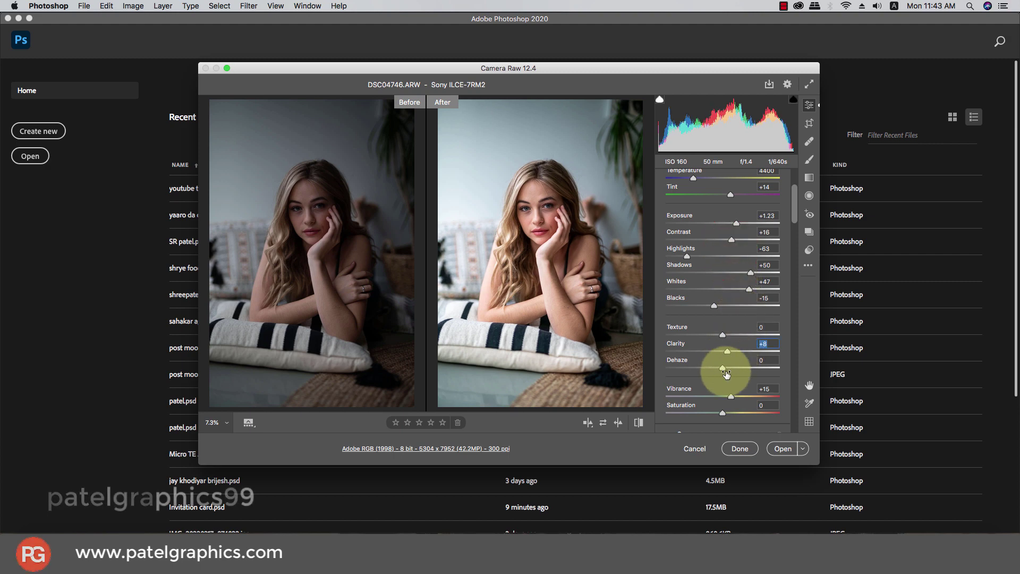
left_click(738, 397)
Raise the Oranges luminance to +11 in the Color Mixer and set Vignetting to -4 in Effects
scroll(725, 378, "down", 3)
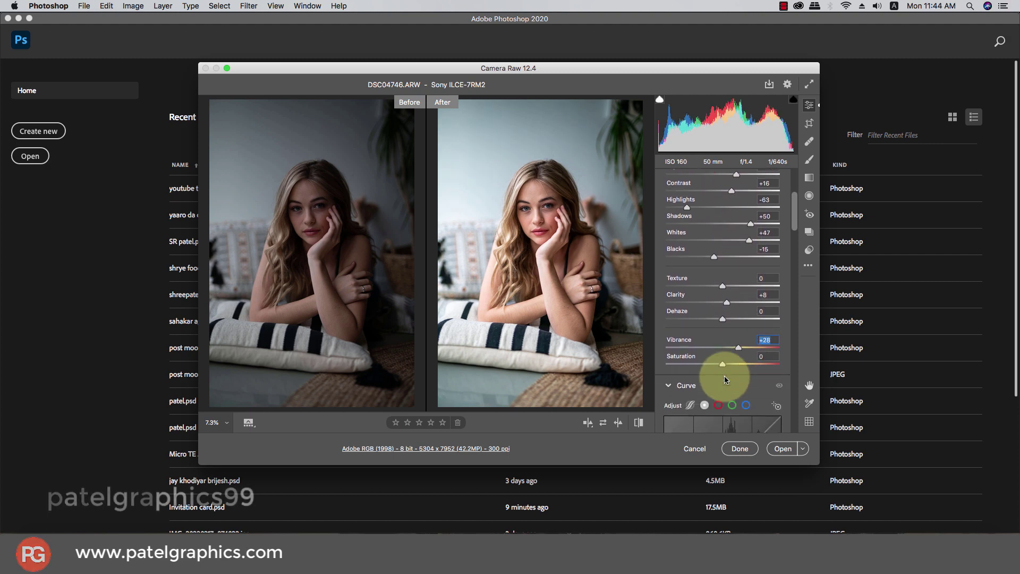
scroll(725, 376, "down", 1)
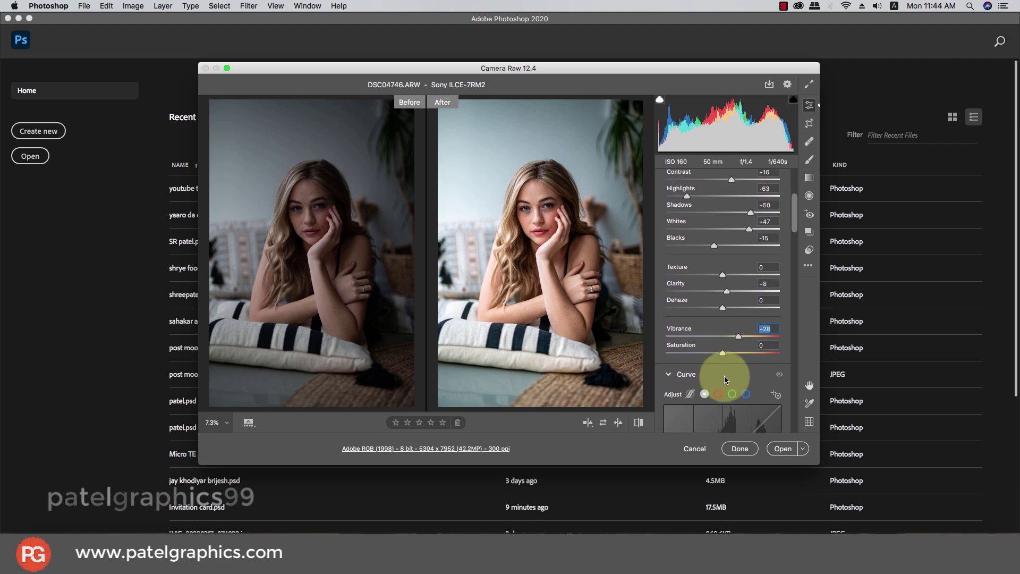
scroll(725, 378, "down", 7)
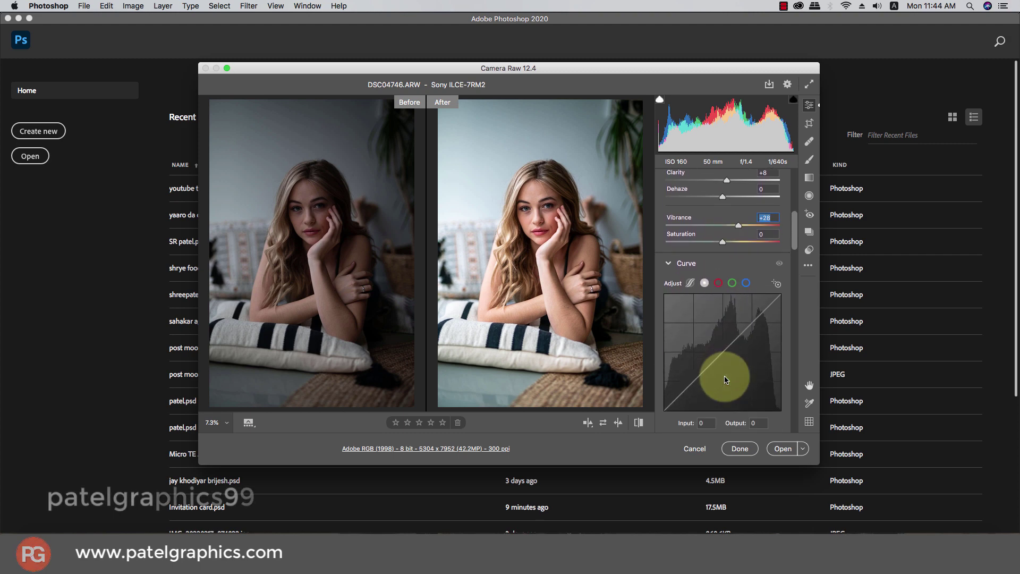
scroll(725, 377, "down", 8)
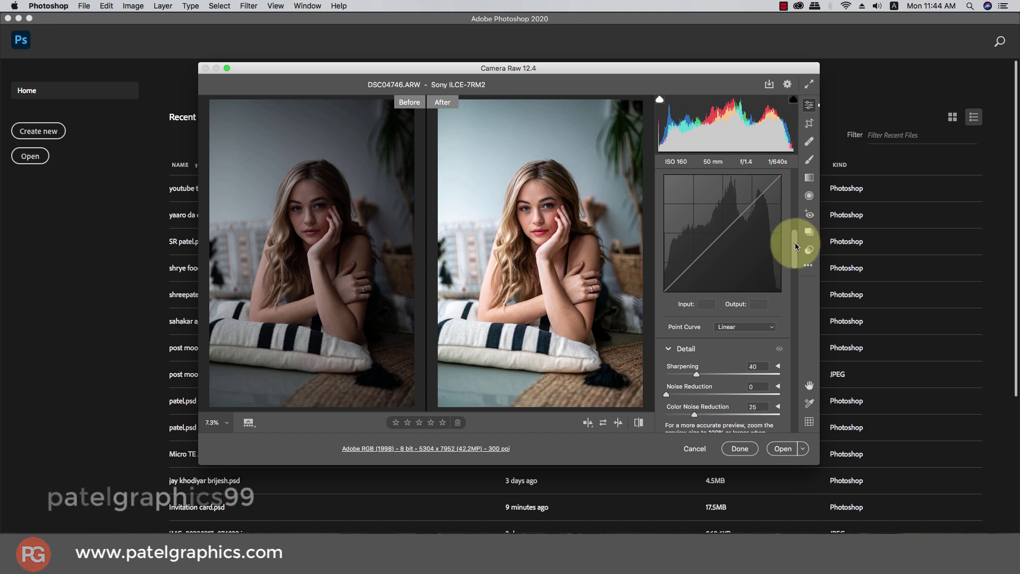
scroll(795, 243, "down", 8)
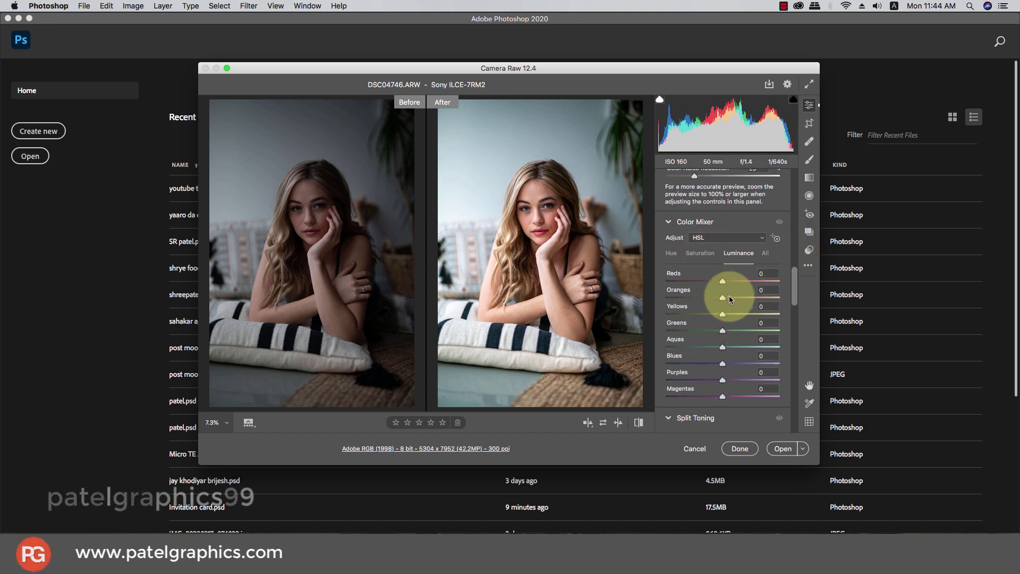
left_click(728, 298)
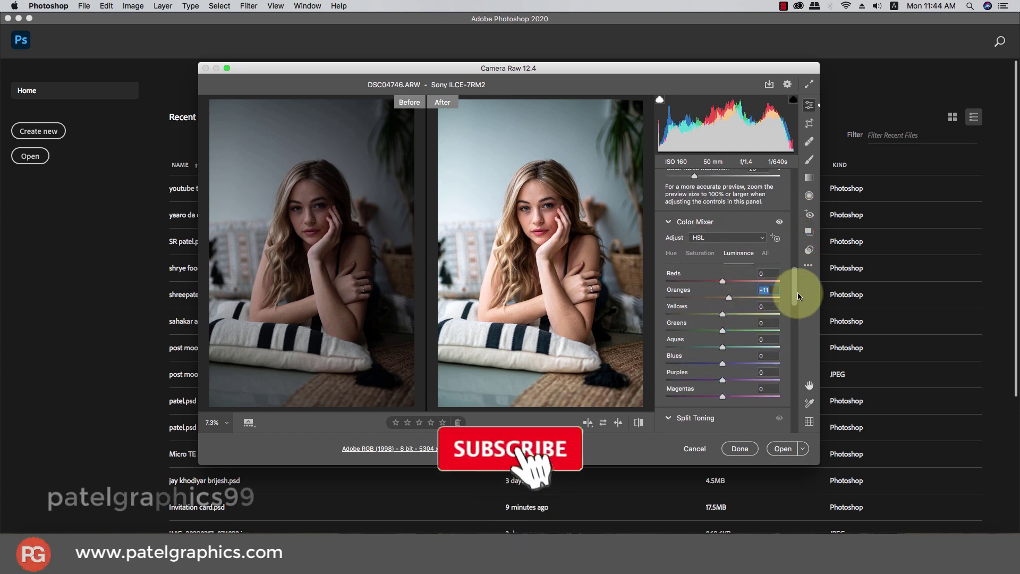
left_click_drag(798, 293, 792, 387)
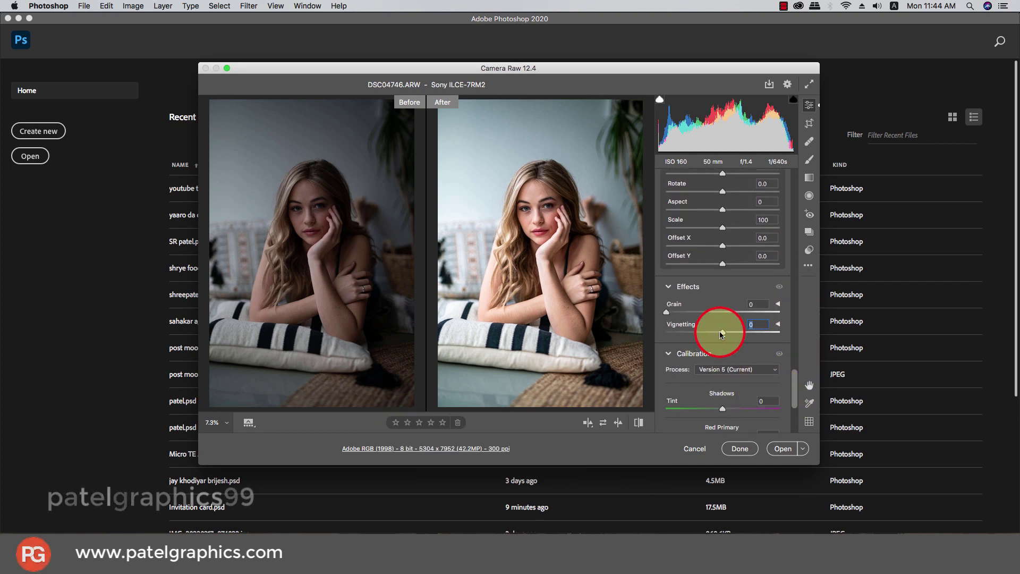
left_click_drag(718, 334, 721, 335)
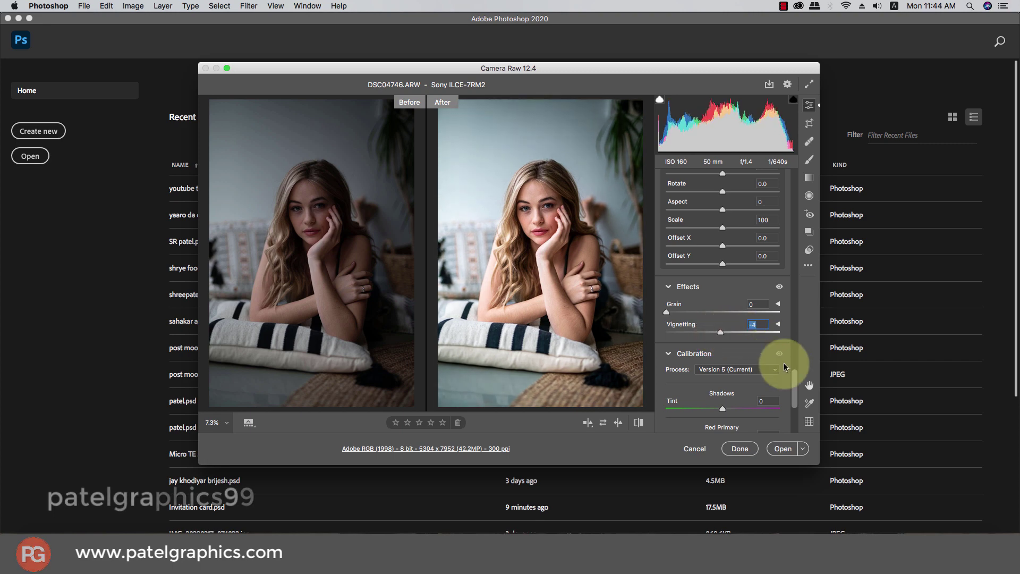
Calibrate the primaries: red hue +19, saturation -26; green hue +20, saturation -28; blue hue -29, saturation +28
left_click_drag(792, 380, 789, 404)
left_click_drag(724, 421, 698, 404)
left_click_drag(722, 352, 734, 352)
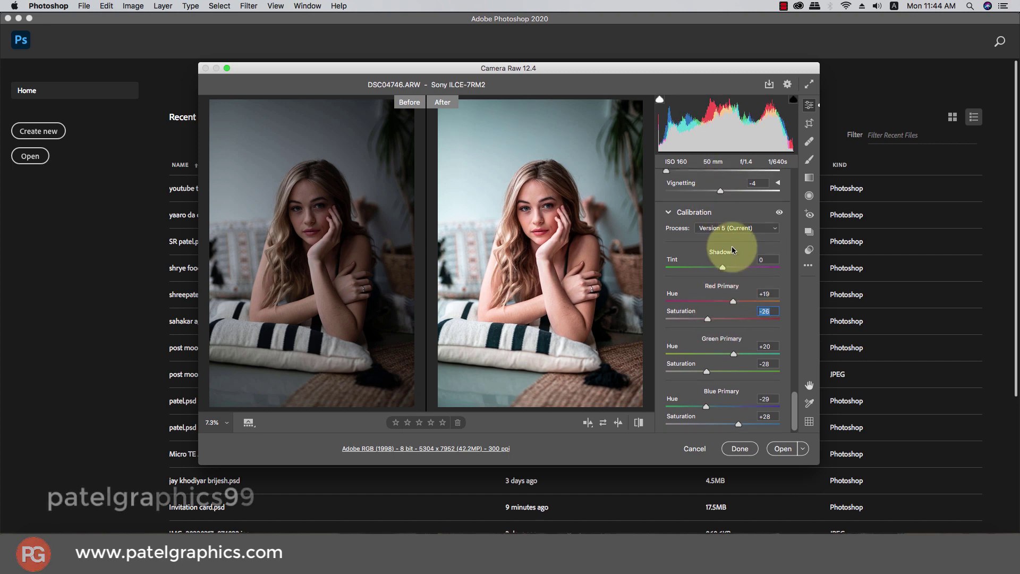
Brighten the midtones on the RGB point curve with points at input 121, output 135 and input 177, output 182
scroll(731, 247, "up", 3)
scroll(732, 247, "up", 5)
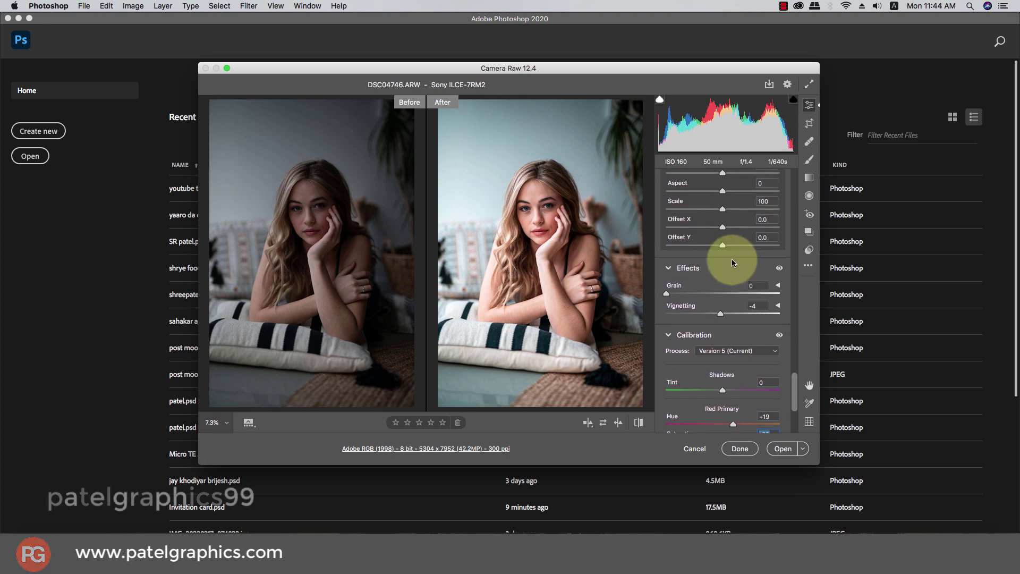
left_click_drag(793, 385, 785, 327)
scroll(781, 260, "up", 10)
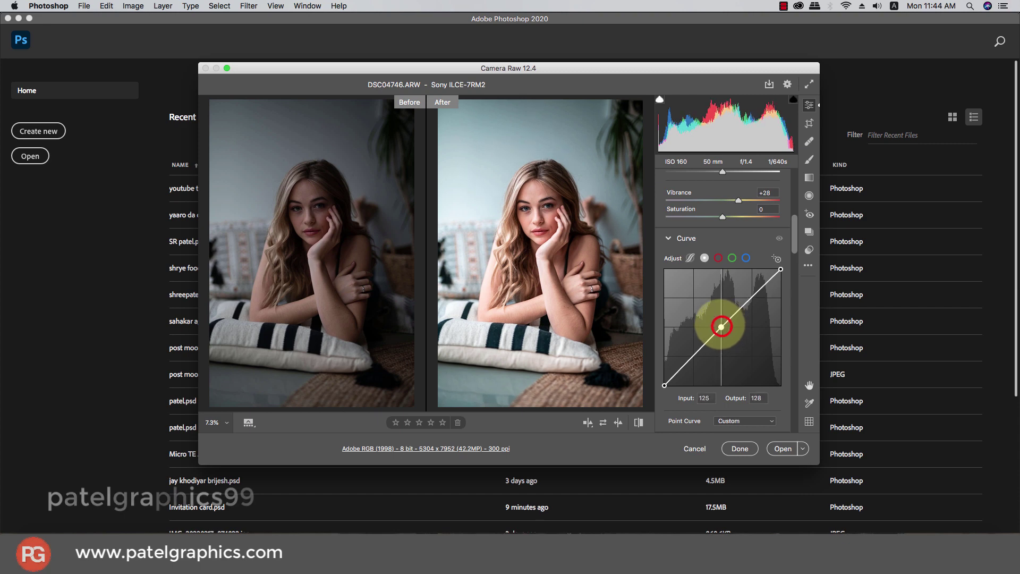
left_click_drag(721, 326, 719, 324)
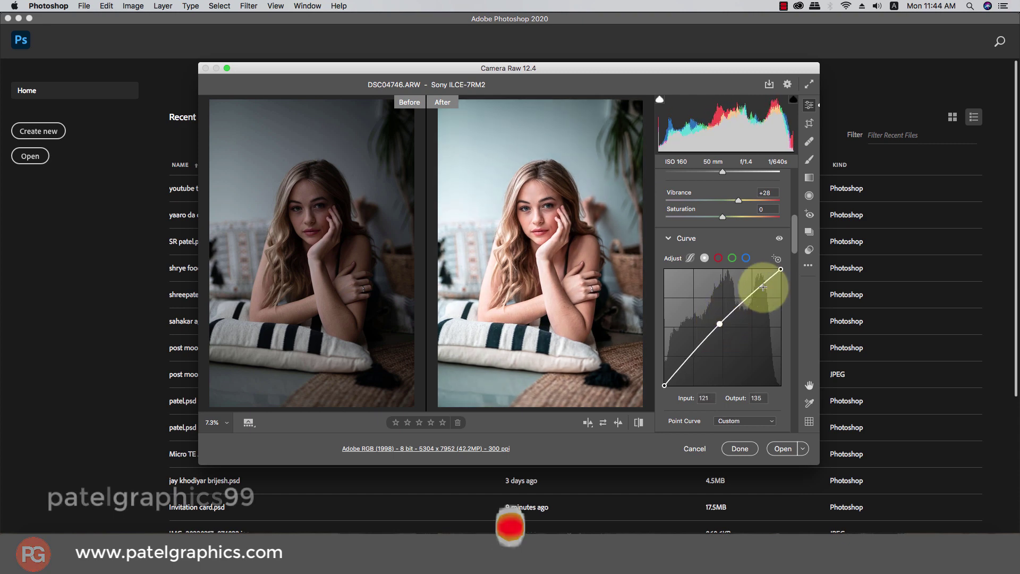
scroll(765, 287, "up", 2)
left_click(745, 327)
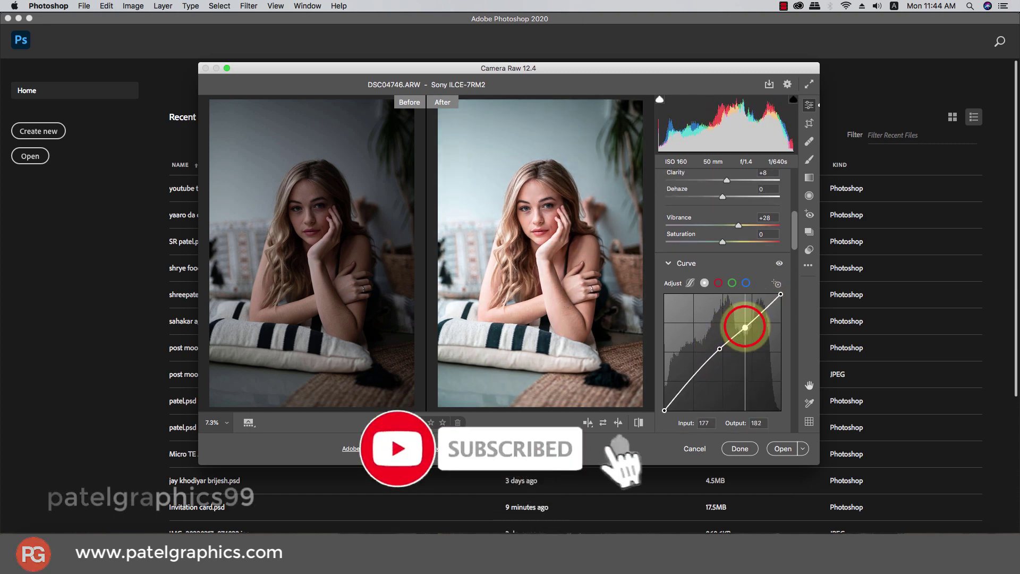
Open the adjusted raw photo in the main Photoshop editor and duplicate its Background layer
scroll(727, 316, "up", 1)
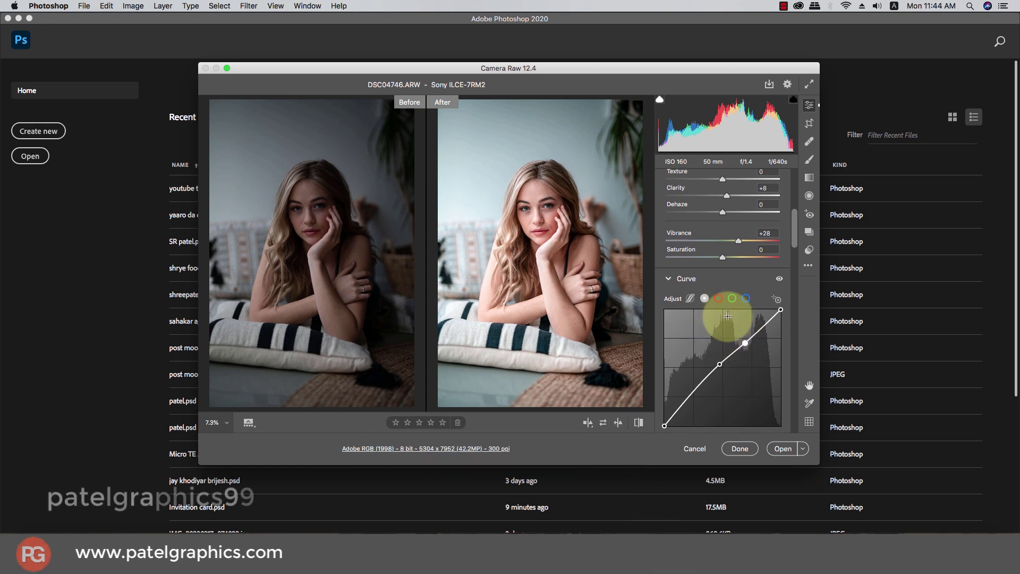
scroll(742, 295, "up", 10)
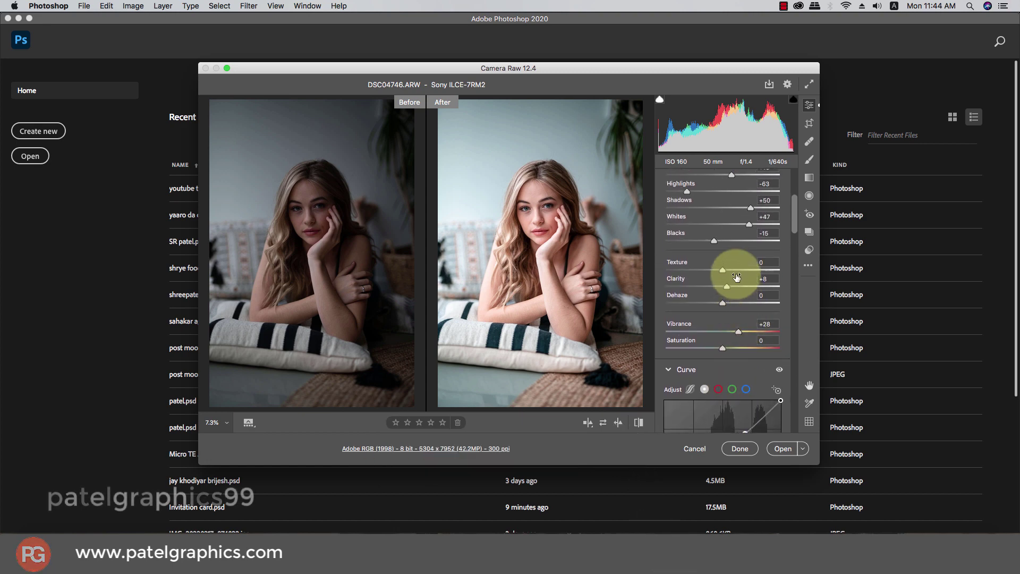
scroll(735, 276, "up", 6)
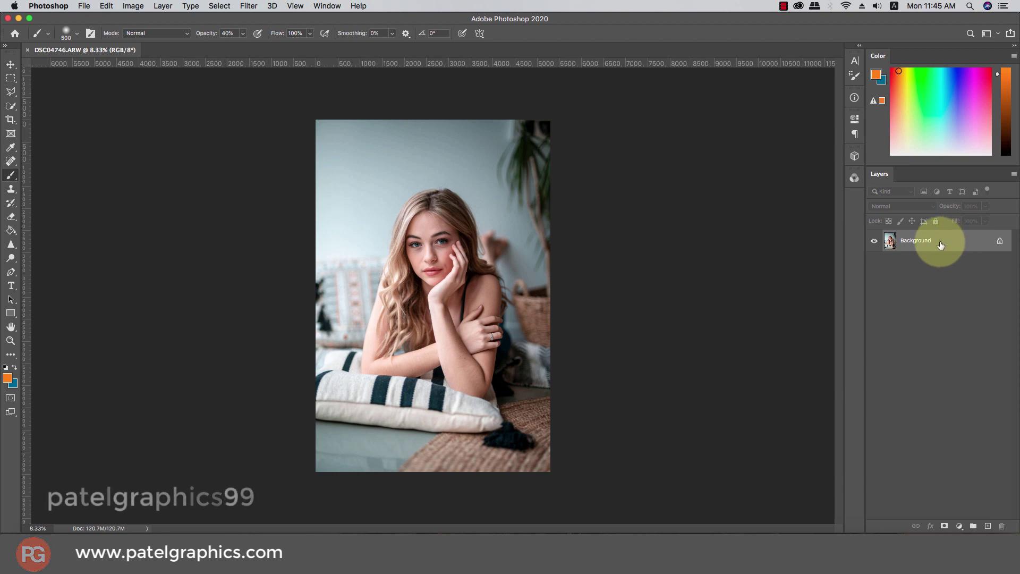
left_click_drag(941, 245, 982, 525)
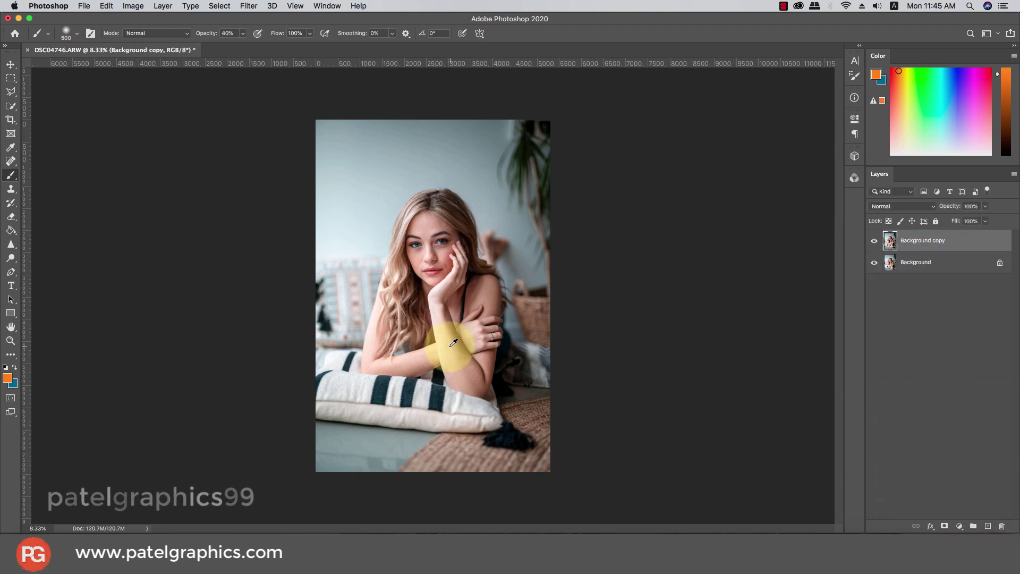
Remove the small moles on the forearm and upper arm near the elbow with the Spot Healing Brush at size 45
scroll(432, 340, "up", 5)
left_click(12, 160)
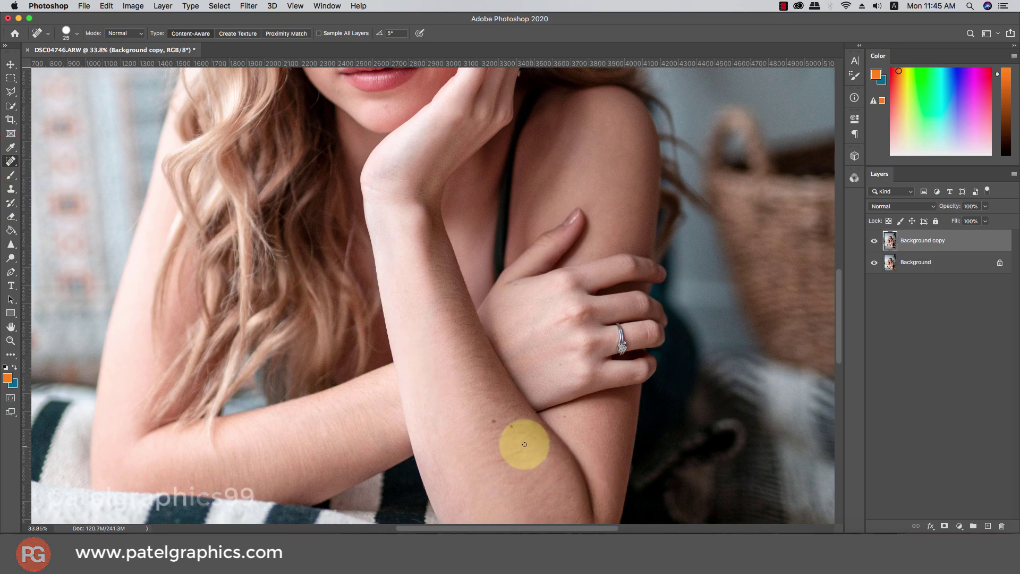
key("bracketright")
left_click(493, 422)
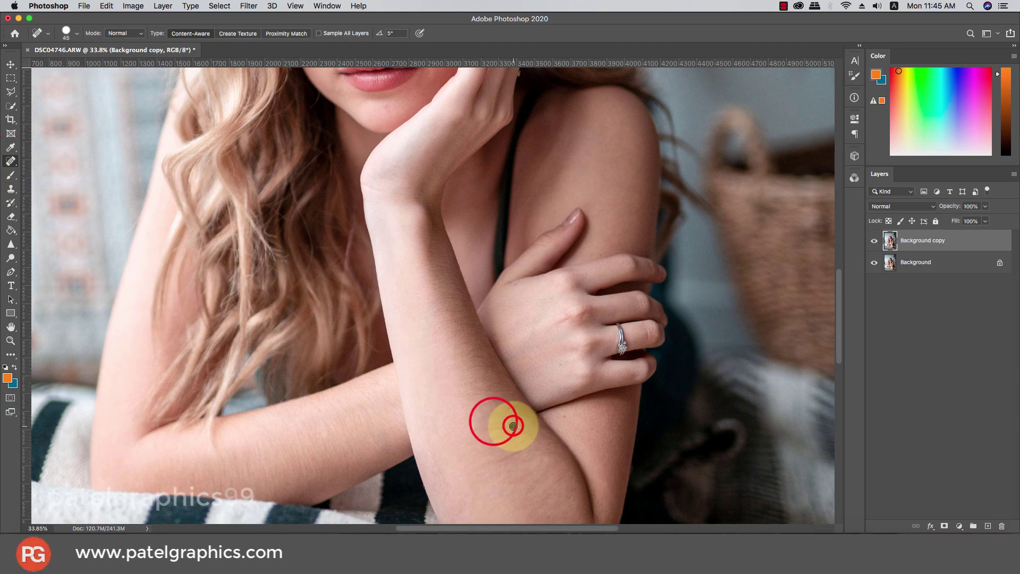
left_click(564, 418)
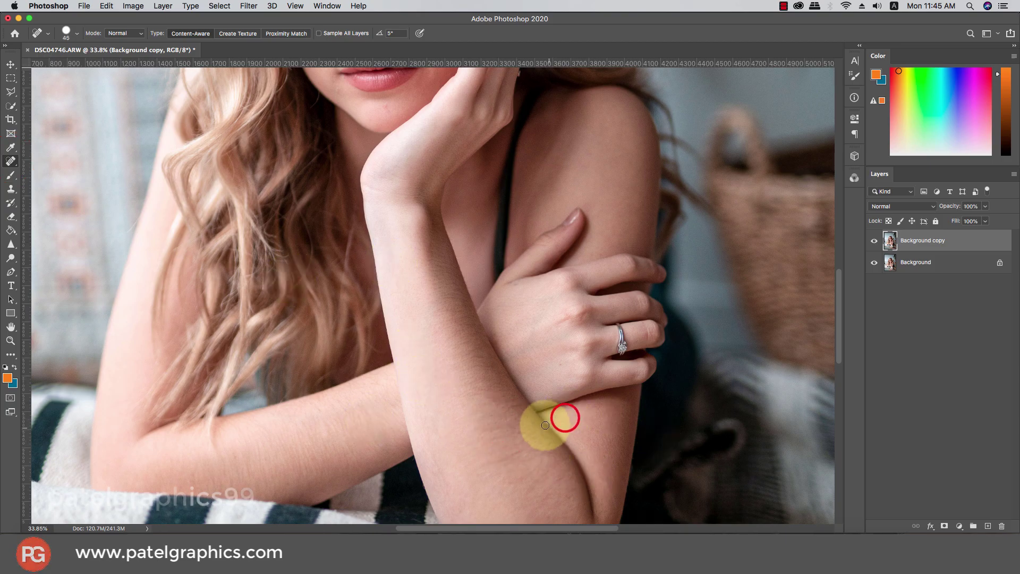
Heal the blemishes beside the eyebrow, next to the nose, on the chin and along the jaw
scroll(552, 414, "up", 5)
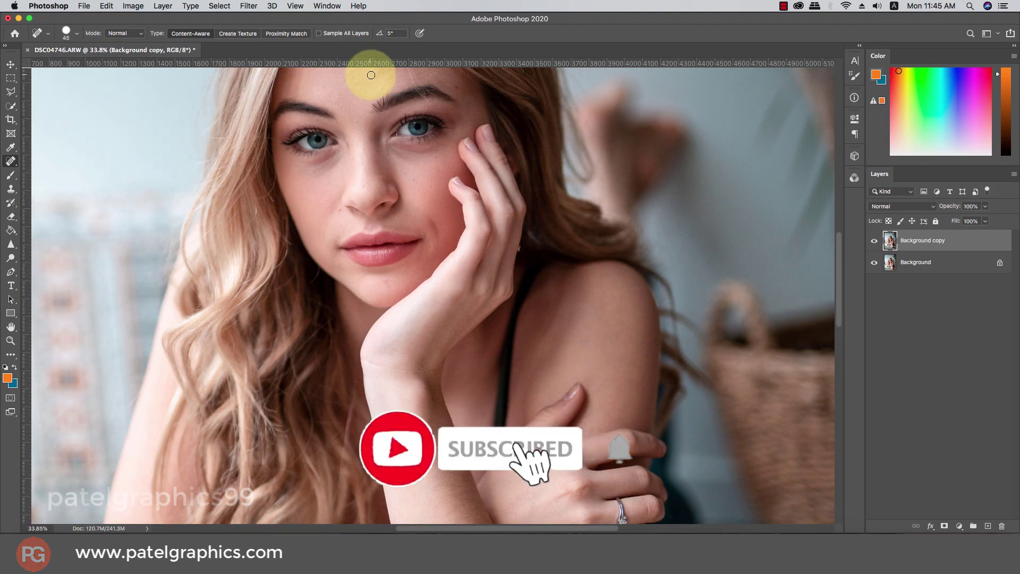
left_click(456, 87)
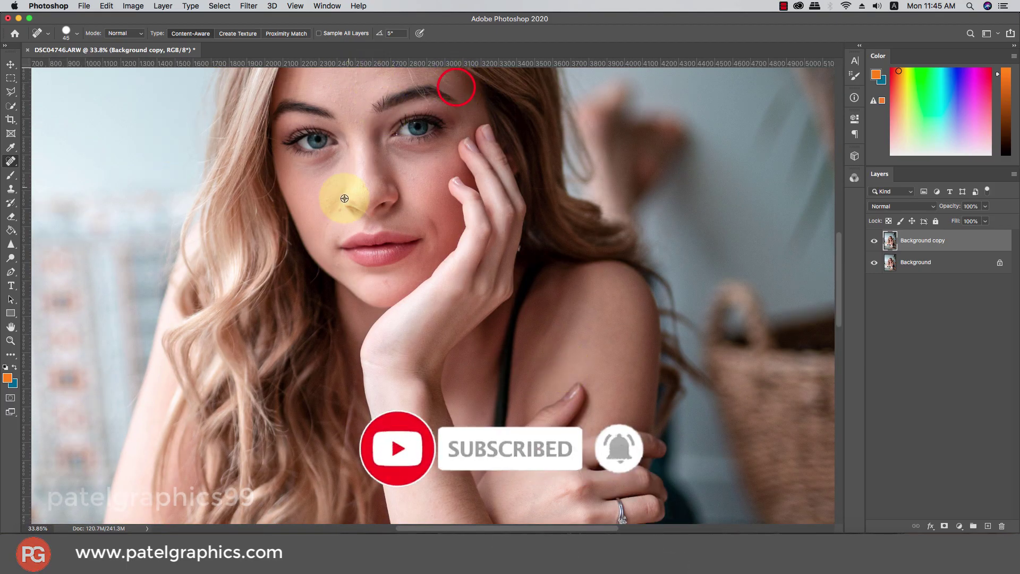
scroll(344, 198, "up", 5)
left_click(338, 218)
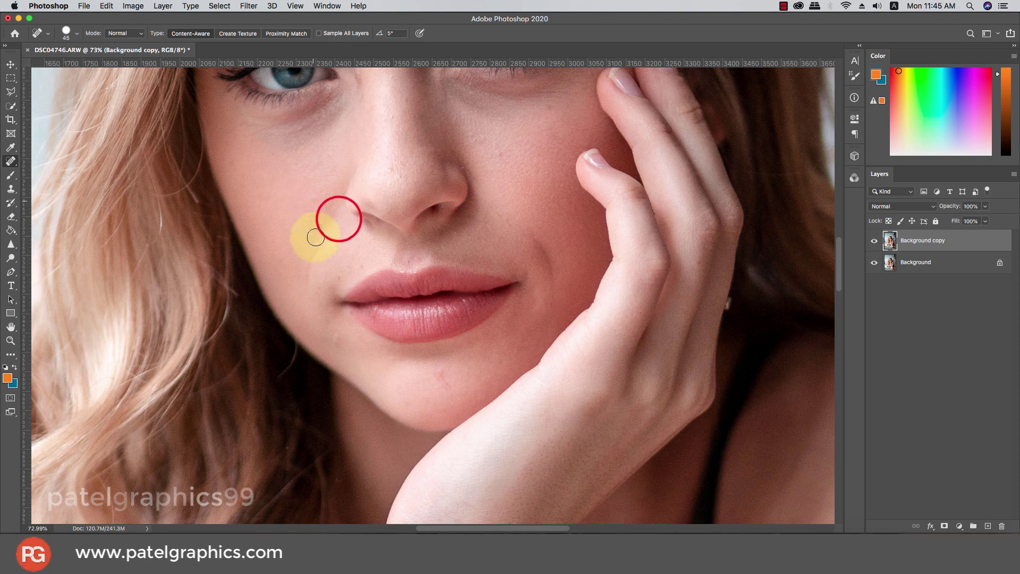
left_click(441, 374)
left_click(333, 338)
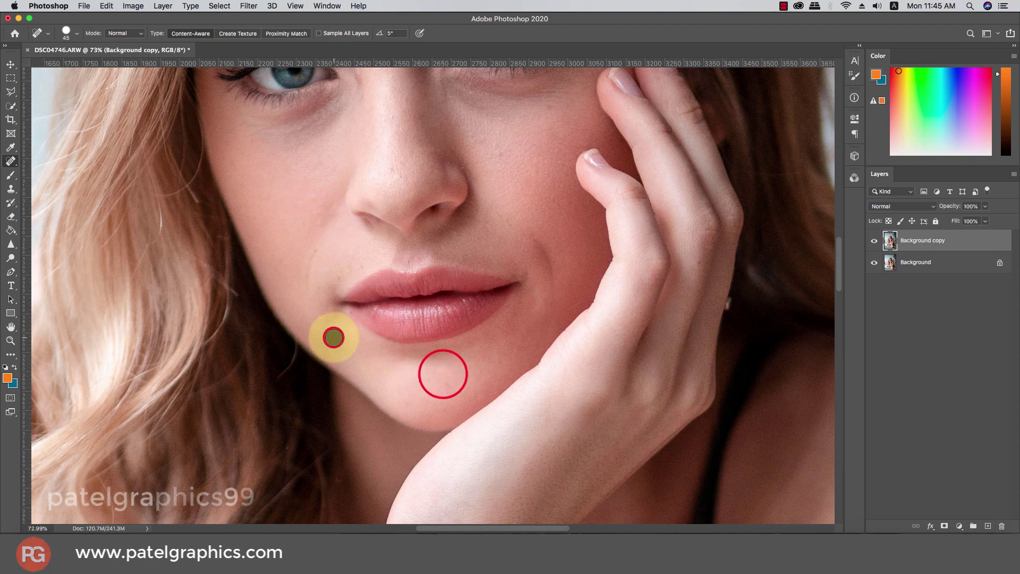
Reduce the healing brush to size 30 and remove the spots on the nose bridge and under the eye
scroll(428, 183, "up", 3)
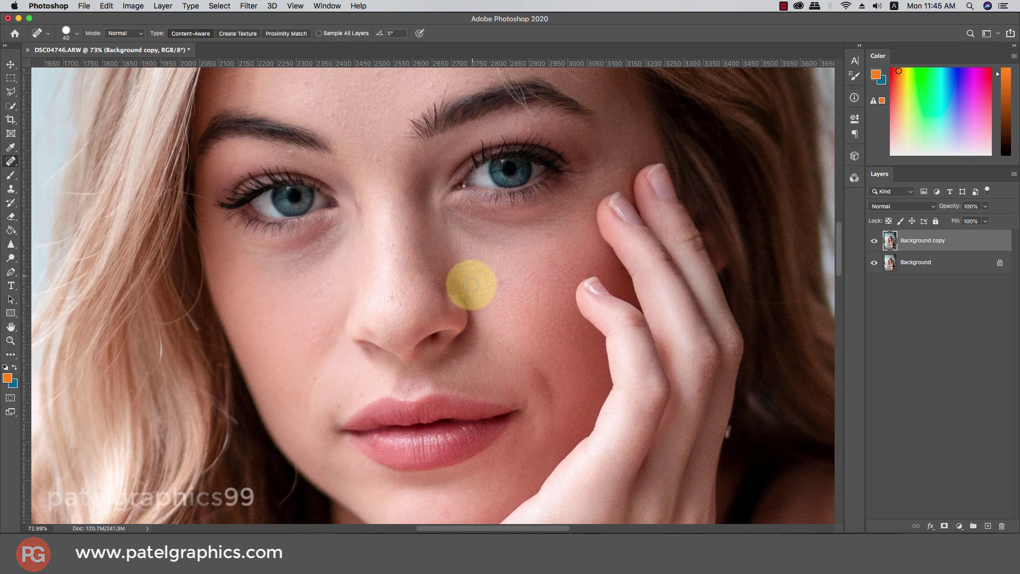
key("bracketleft")
left_click(405, 229)
left_click(551, 237)
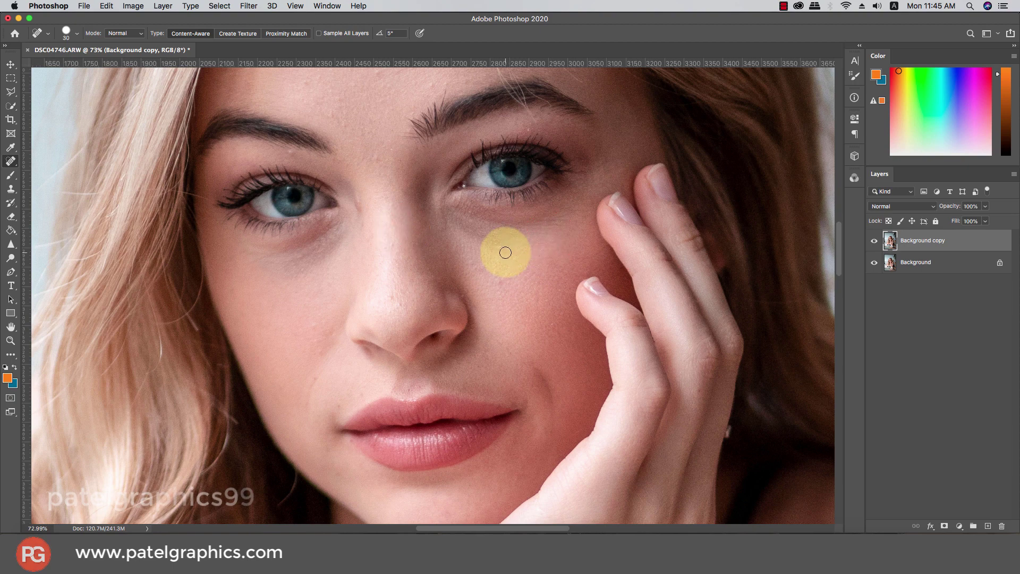
Heal the small blemishes on the eyelid, across the forehead and above the eyebrow
scroll(342, 194, "up", 4)
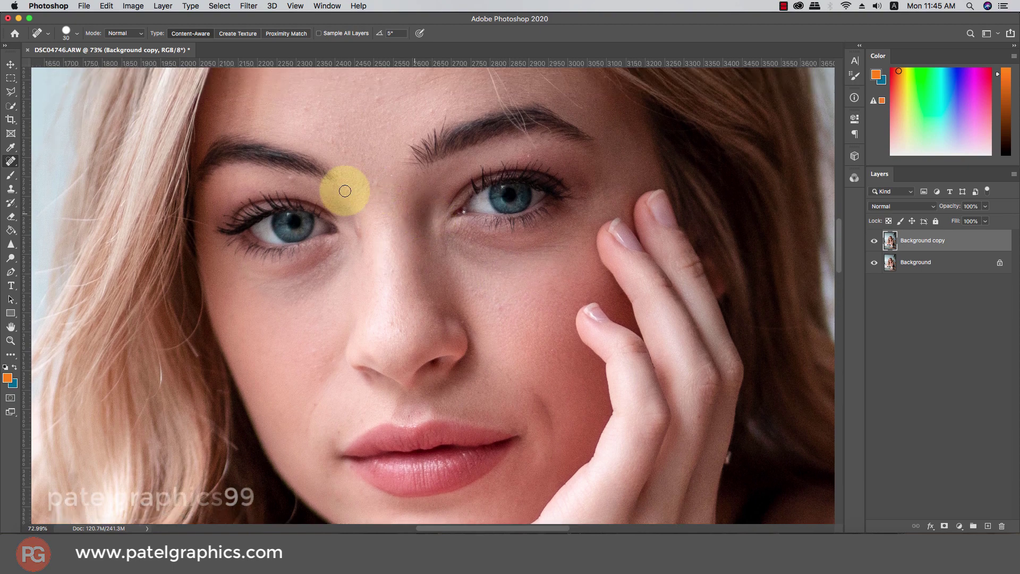
left_click(288, 322)
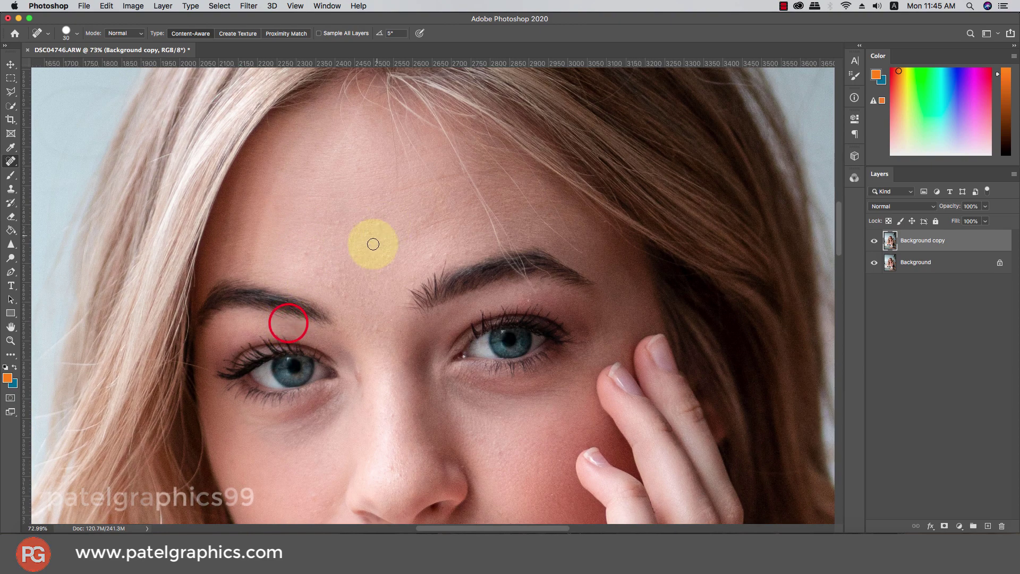
left_click(337, 223)
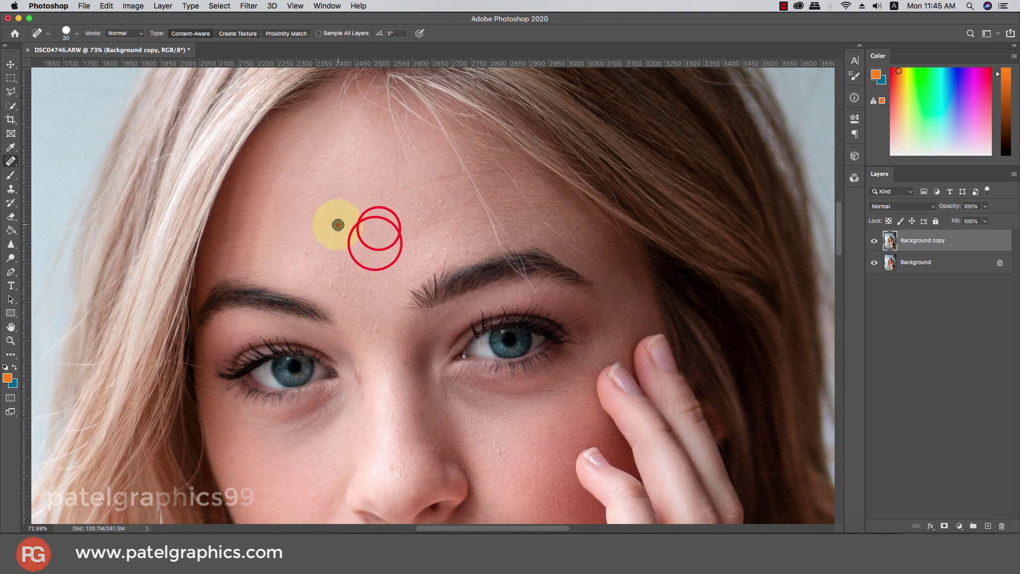
left_click(305, 250)
left_click(413, 254)
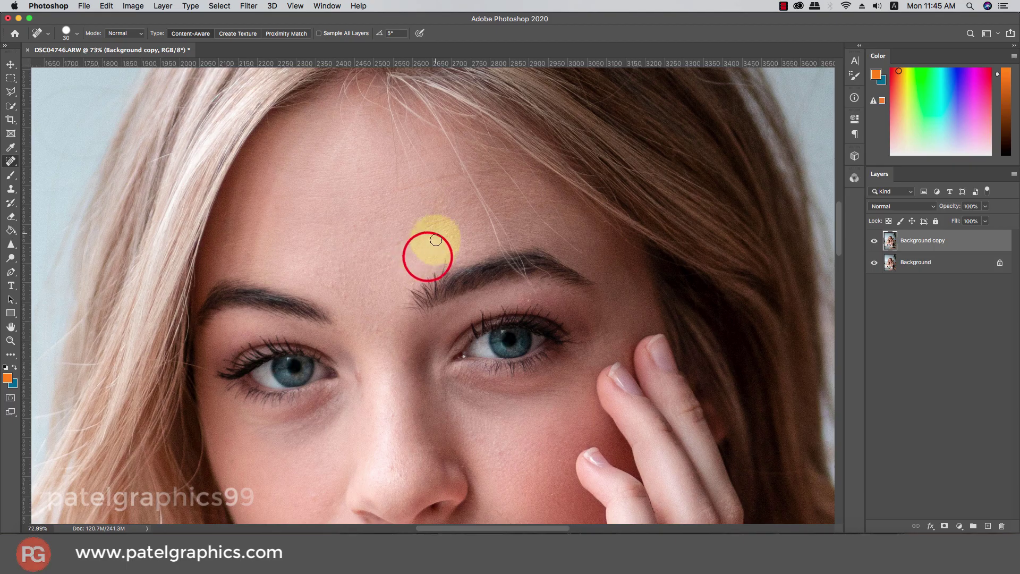
left_click(443, 252)
left_click(369, 234)
left_click(384, 236)
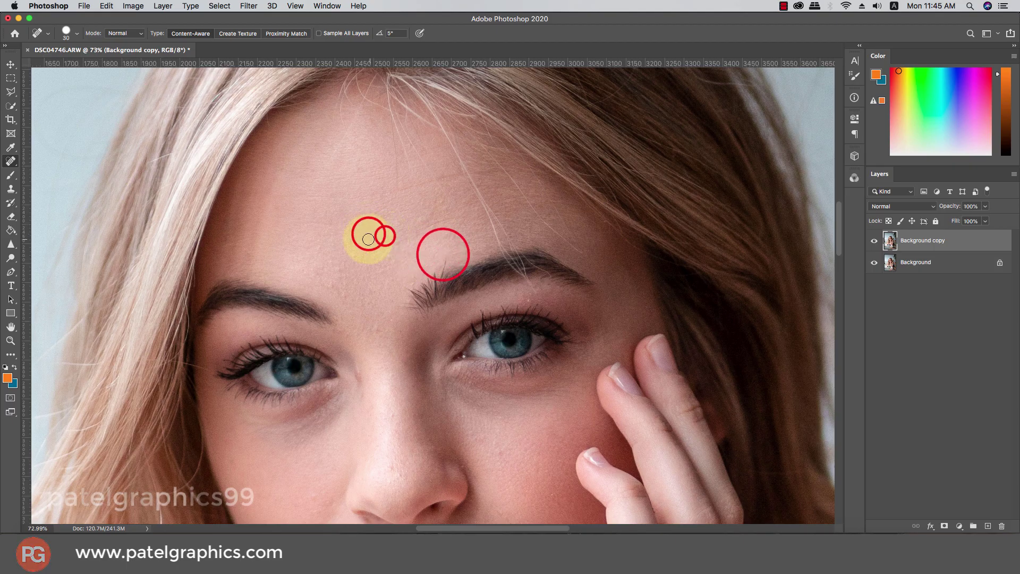
Duplicate the retouched Background copy layer
scroll(388, 204, "down", 5)
scroll(388, 204, "down", 5)
scroll(392, 223, "down", 10)
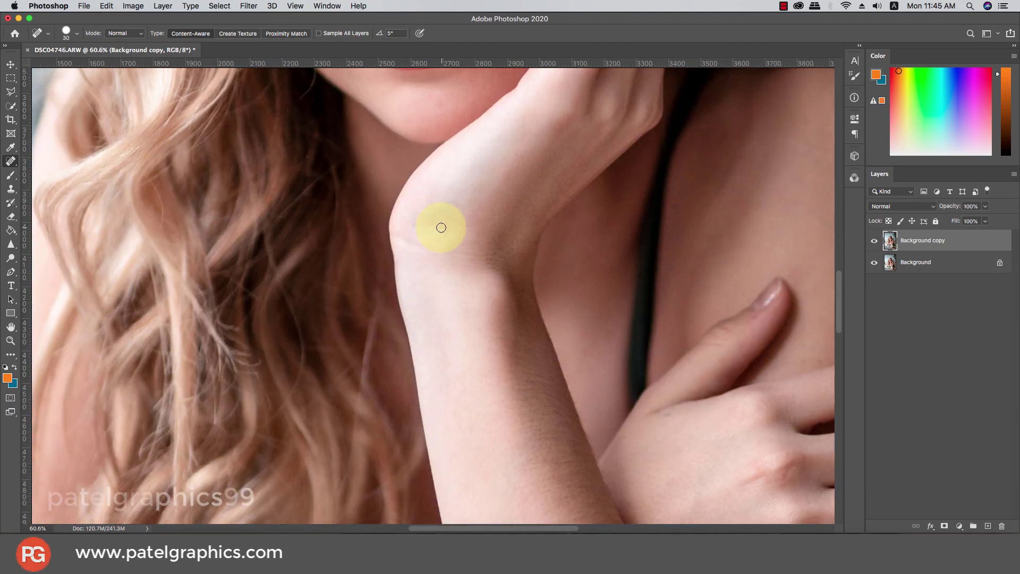
scroll(457, 225, "down", 5)
scroll(455, 224, "down", 5)
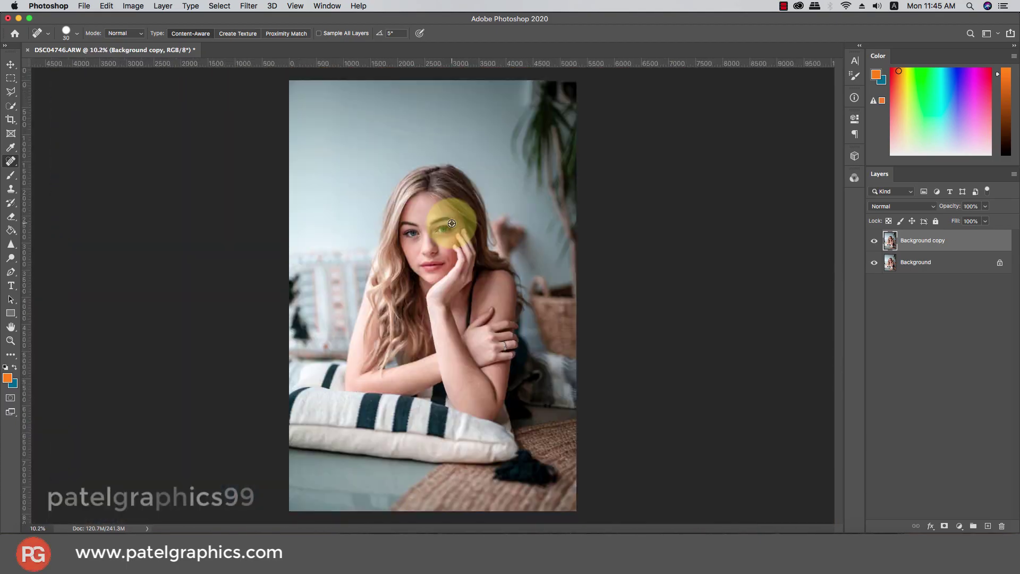
scroll(465, 230, "up", 2)
scroll(437, 217, "down", 1)
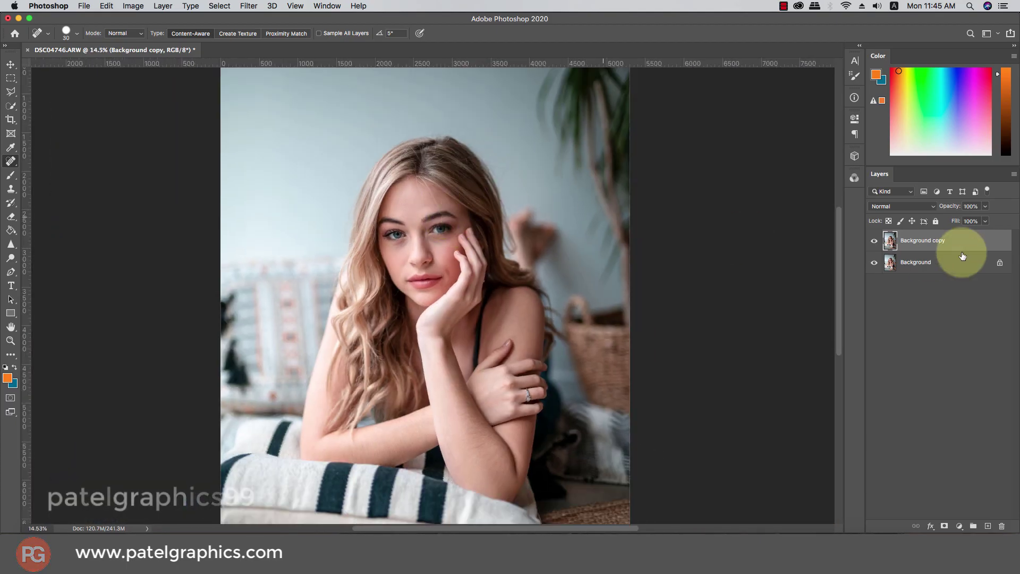
key("super+j")
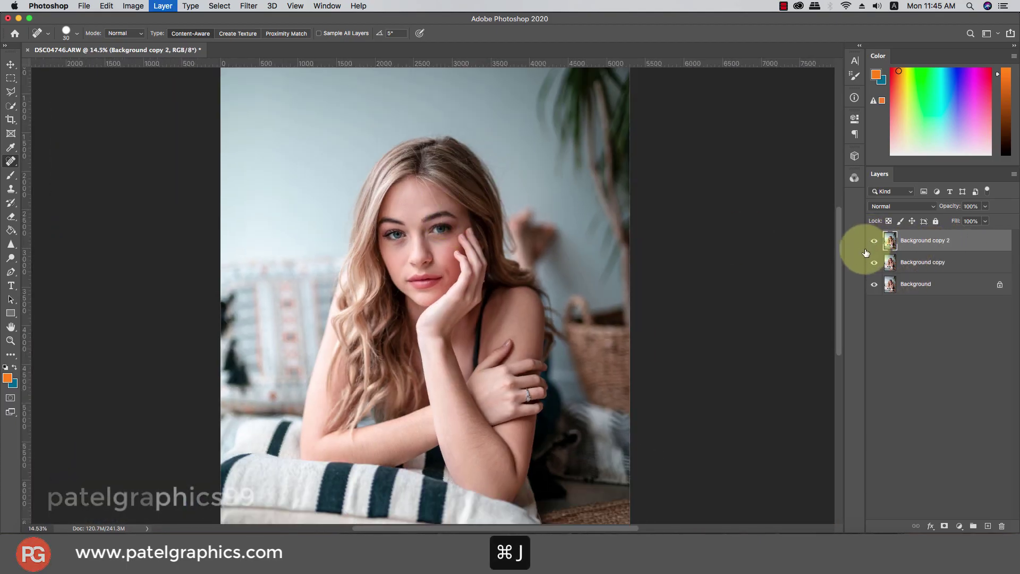
Add a Color Lookup adjustment layer above the duplicate and load the FallColors.look 3D LUT
left_click(958, 522)
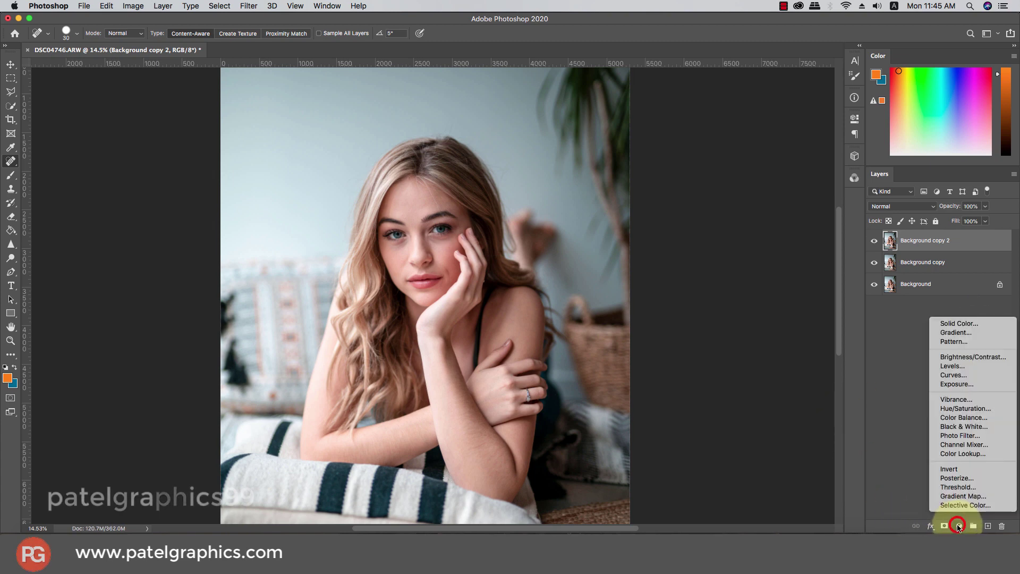
left_click(953, 452)
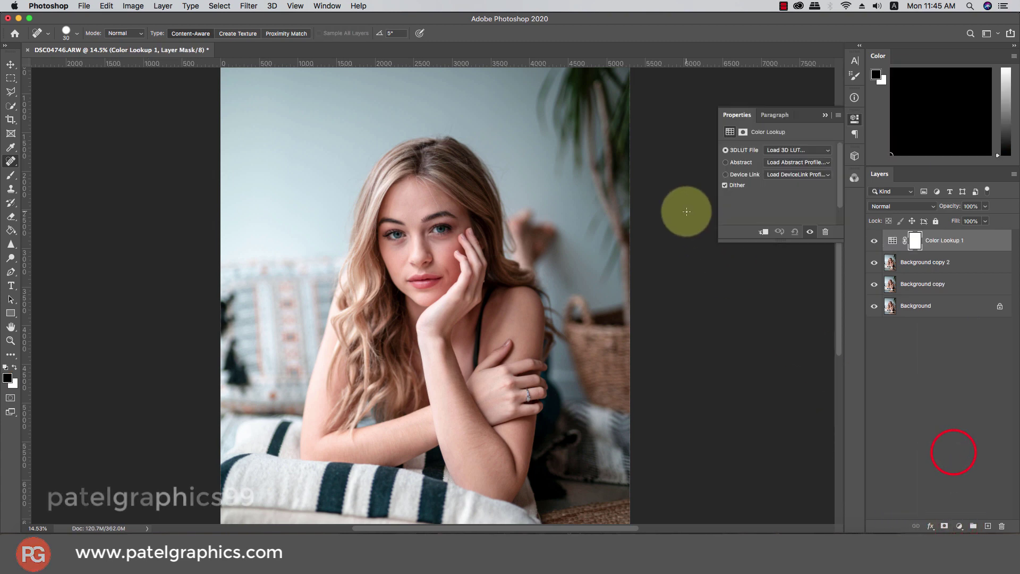
left_click(786, 150)
left_click(791, 255)
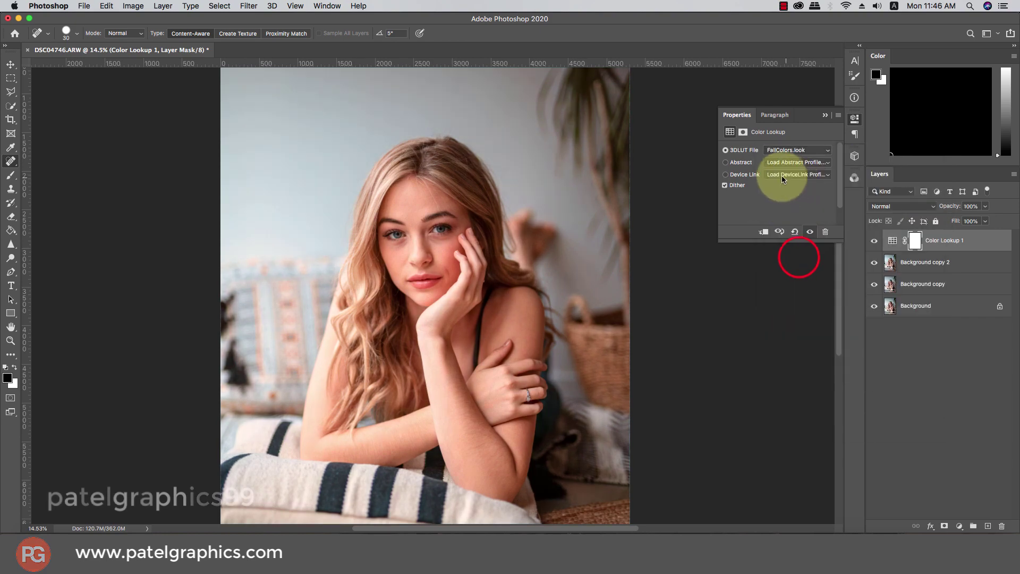
Switch the Color Lookup to the Fuji ETERNA 250D Fuji 3510 LUT and lower the adjustment layer's opacity to 12%
left_click(785, 149)
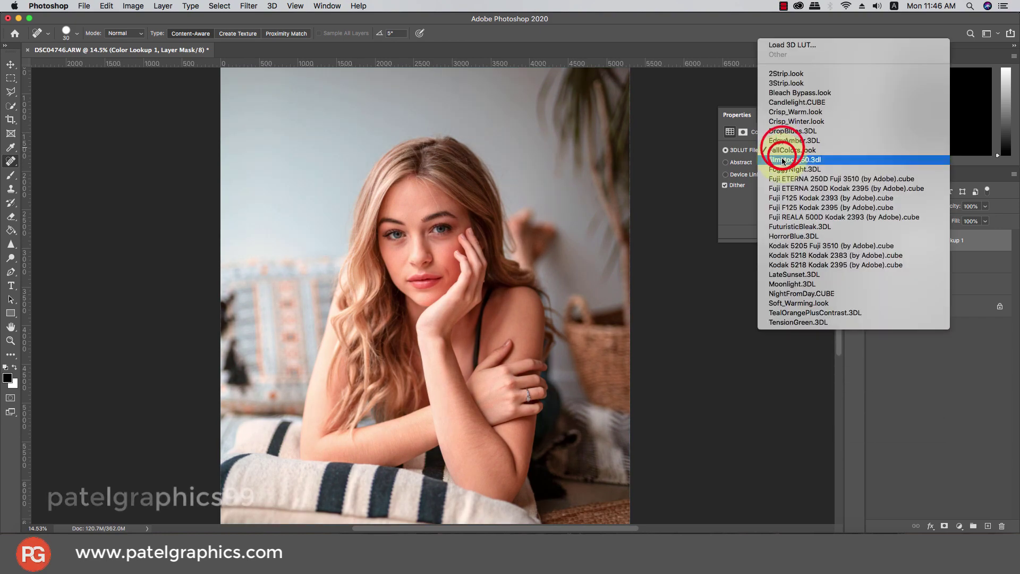
left_click(791, 160)
left_click(788, 151)
left_click(792, 169)
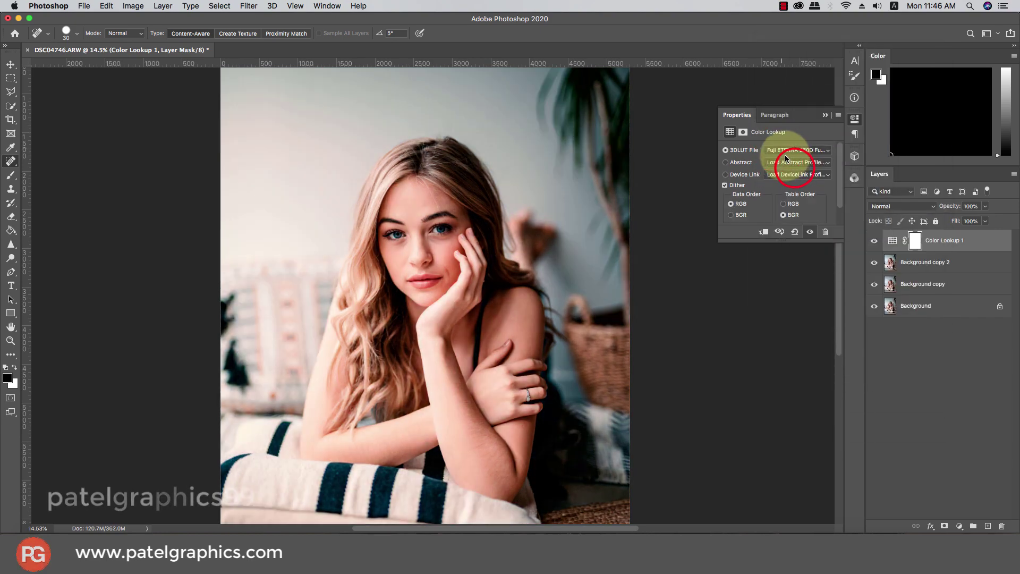
left_click_drag(985, 208, 933, 220)
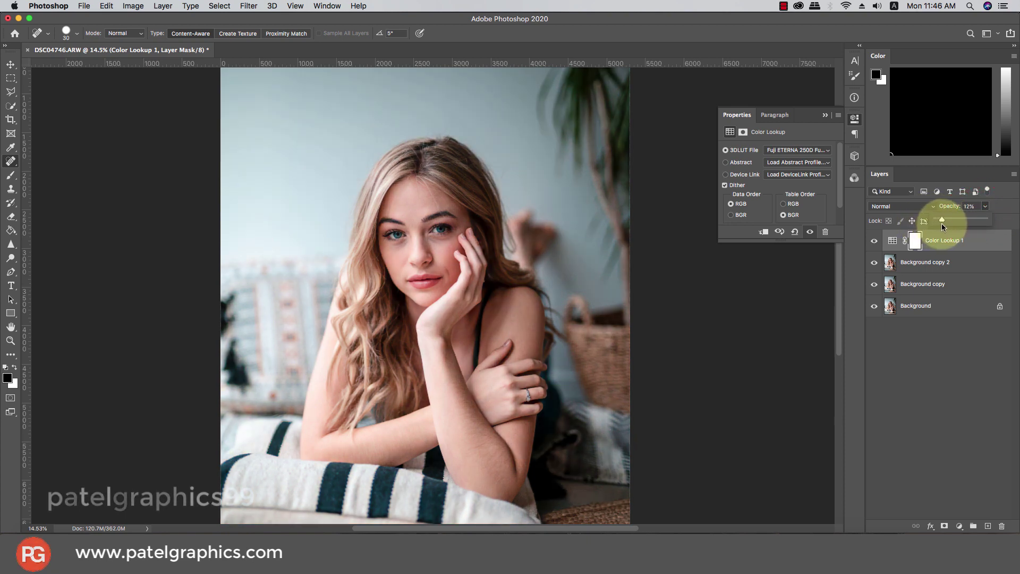
Sharpen the irises of both eyes on Background copy 2 with the Sharpen tool at 2% strength, and compare the result
left_click(923, 262)
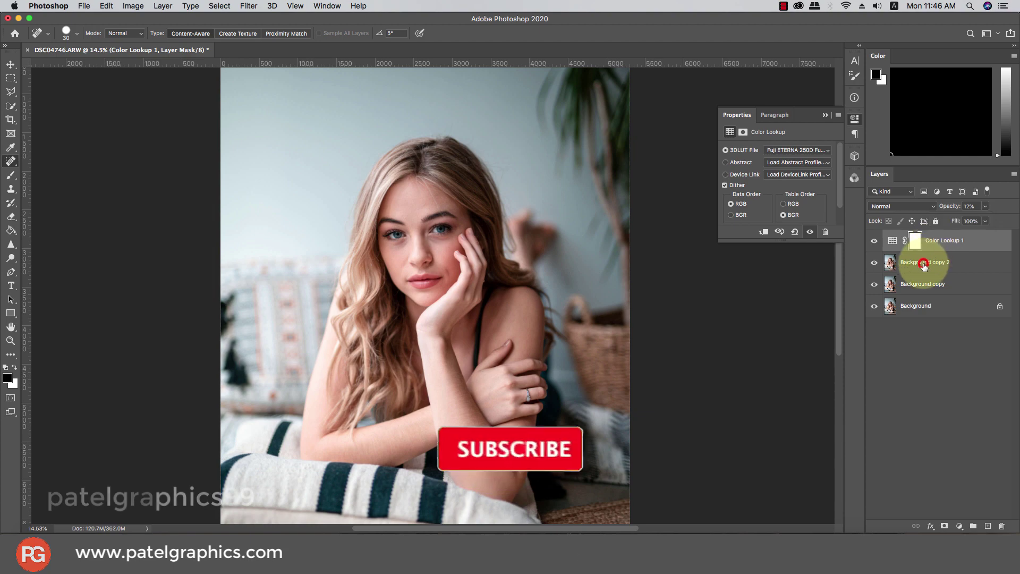
left_click(11, 244)
scroll(401, 221, "up", 1)
scroll(402, 221, "up", 15)
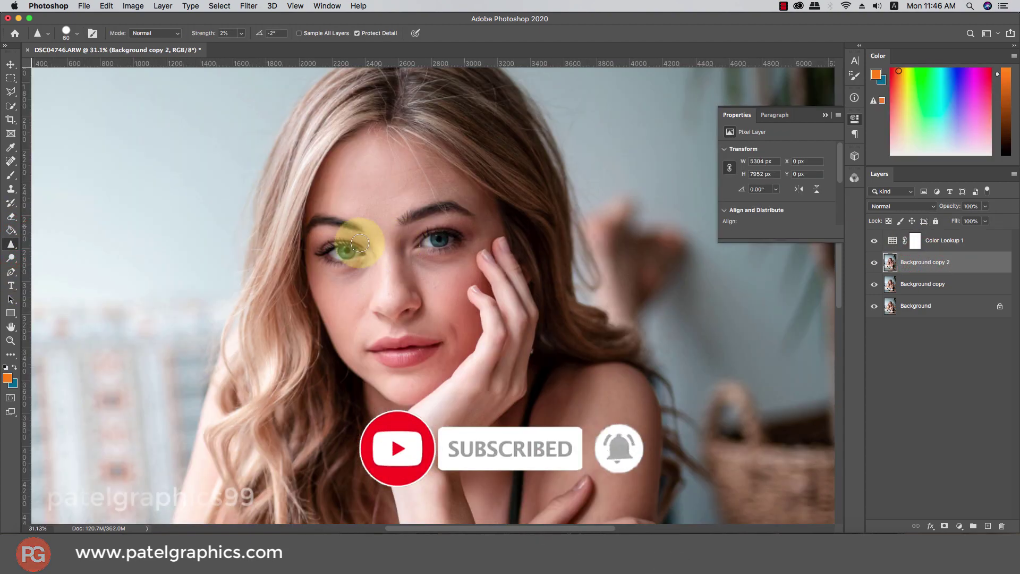
scroll(262, 269, "up", 3)
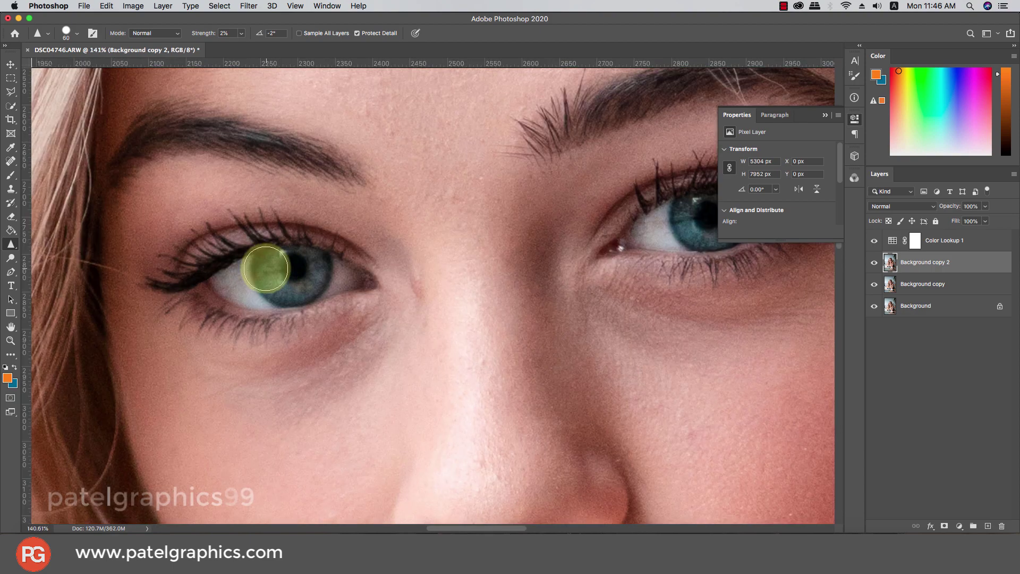
left_click(262, 264)
scroll(272, 263, "down", 3)
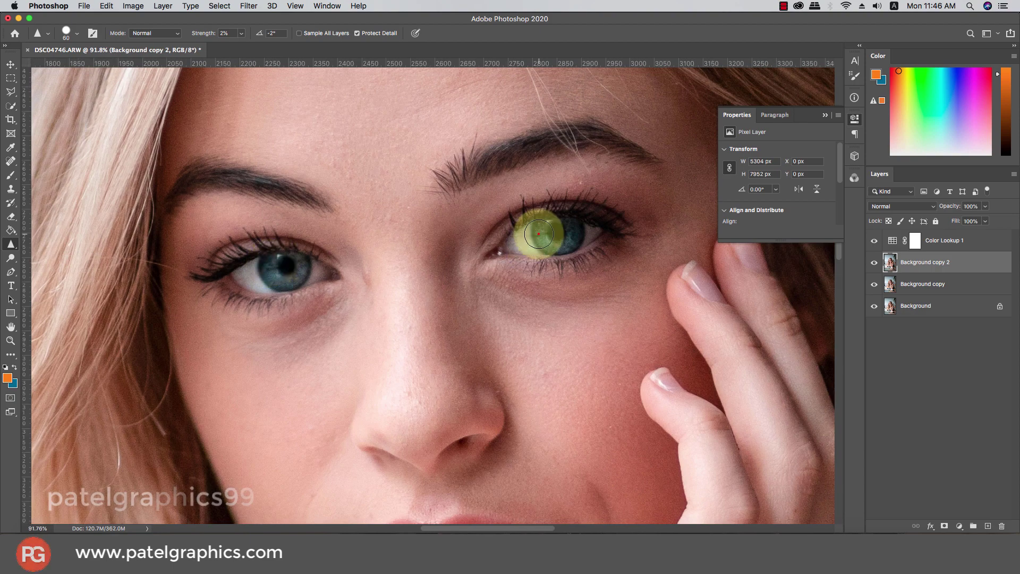
left_click_drag(536, 234, 577, 222)
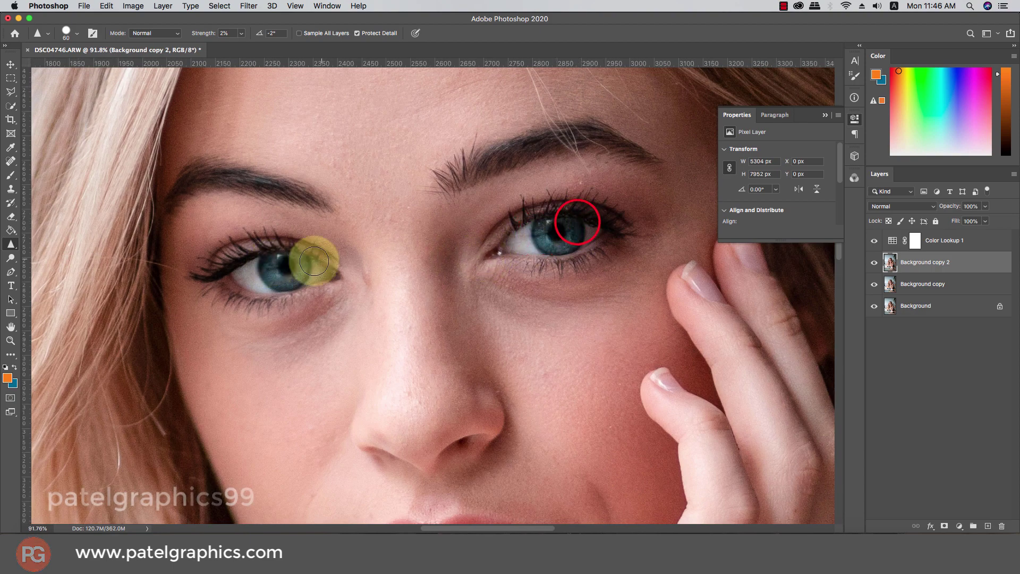
mouse_move(274, 268)
left_mouse_down()
mouse_move(316, 275)
mouse_move(226, 279)
mouse_move(342, 287)
mouse_move(282, 260)
left_mouse_up()
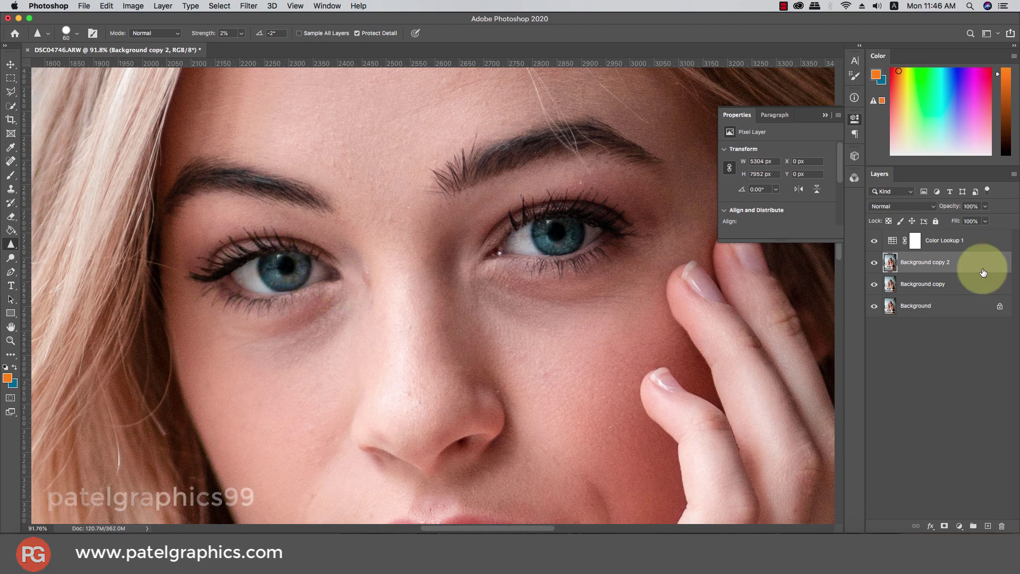
left_click(875, 263)
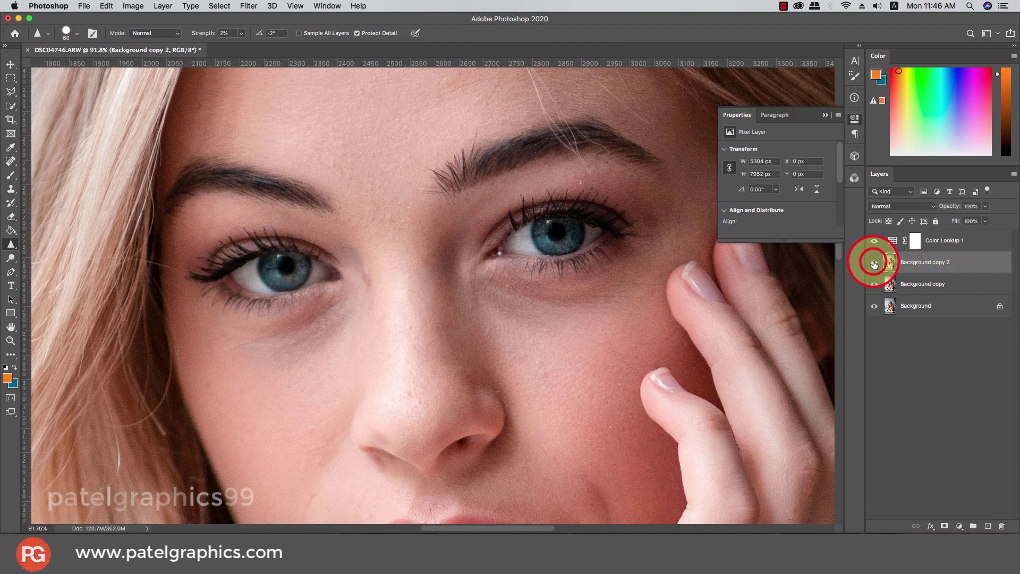
Raise the Sharpen strength to 16%, go over both eyes again and compare with the layer hidden
left_click(933, 263)
left_click(242, 34)
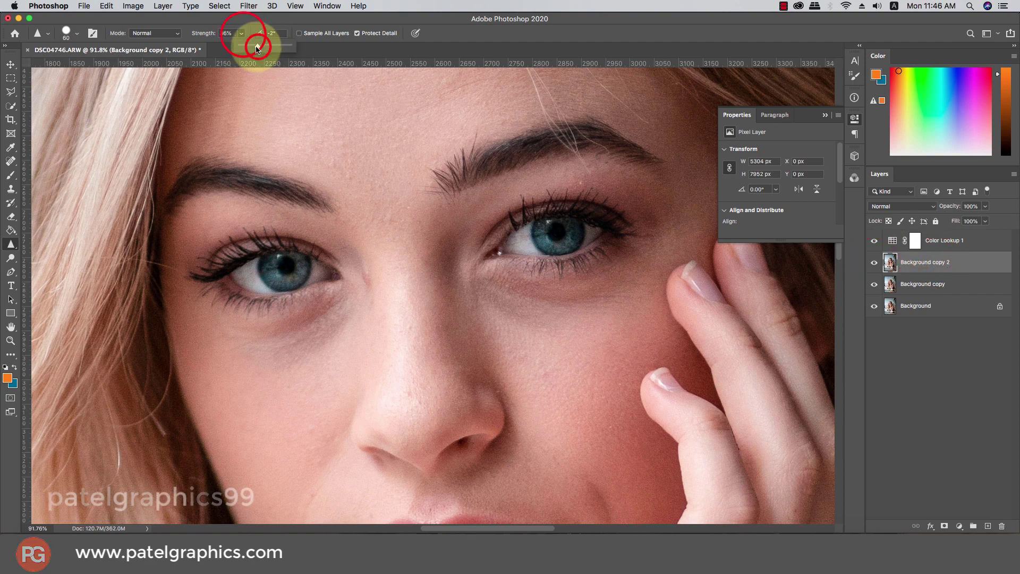
mouse_move(255, 269)
left_mouse_down()
mouse_move(285, 269)
mouse_move(239, 278)
mouse_move(248, 264)
left_mouse_up()
mouse_move(520, 232)
left_mouse_down()
mouse_move(497, 230)
mouse_move(524, 235)
mouse_move(510, 244)
left_mouse_up()
scroll(480, 247, "down", 2)
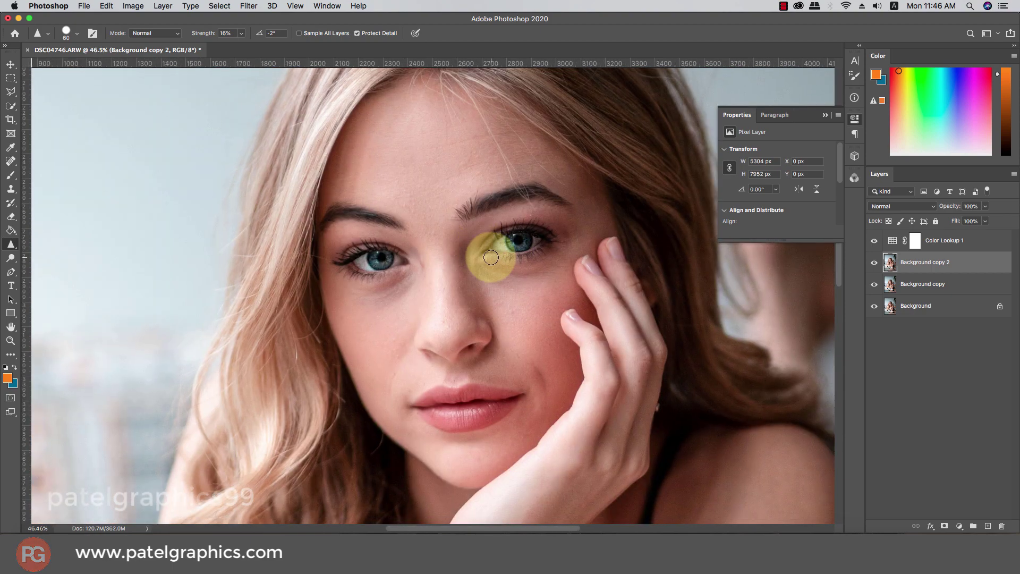
scroll(550, 264, "down", 8)
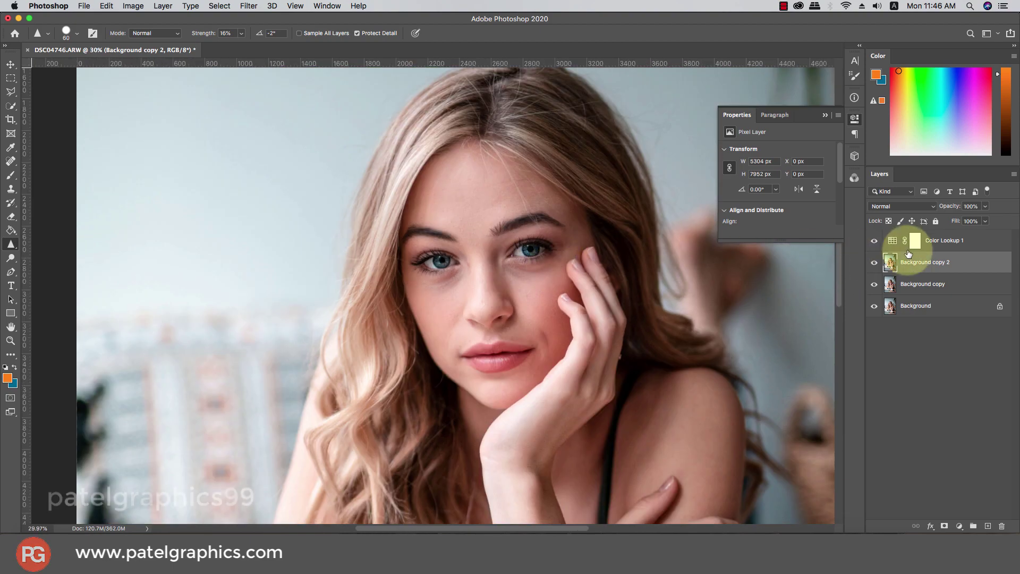
left_click(878, 264)
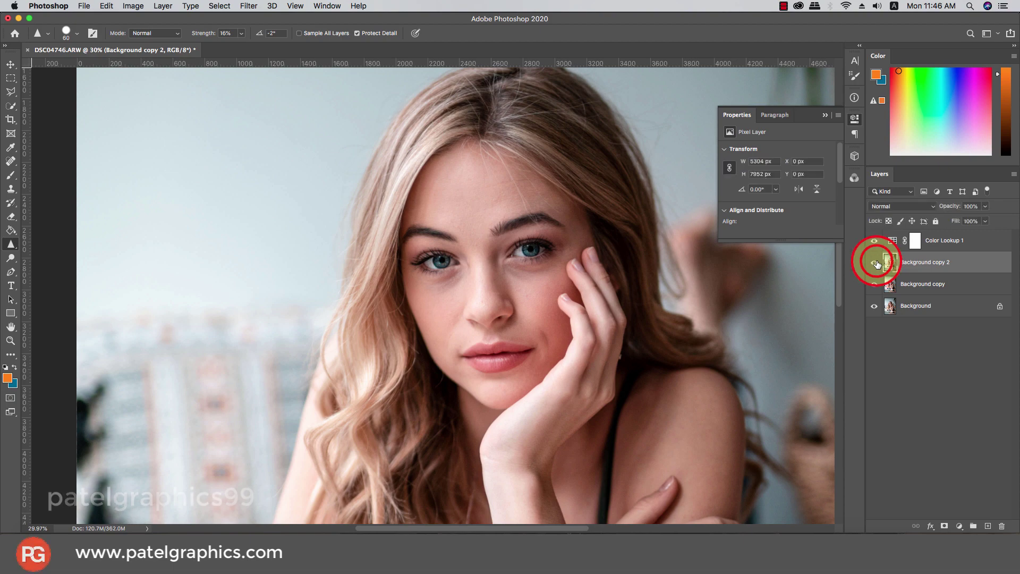
Sharpen the lips and the ring on the finger at 16% strength
left_click_drag(479, 358, 490, 358)
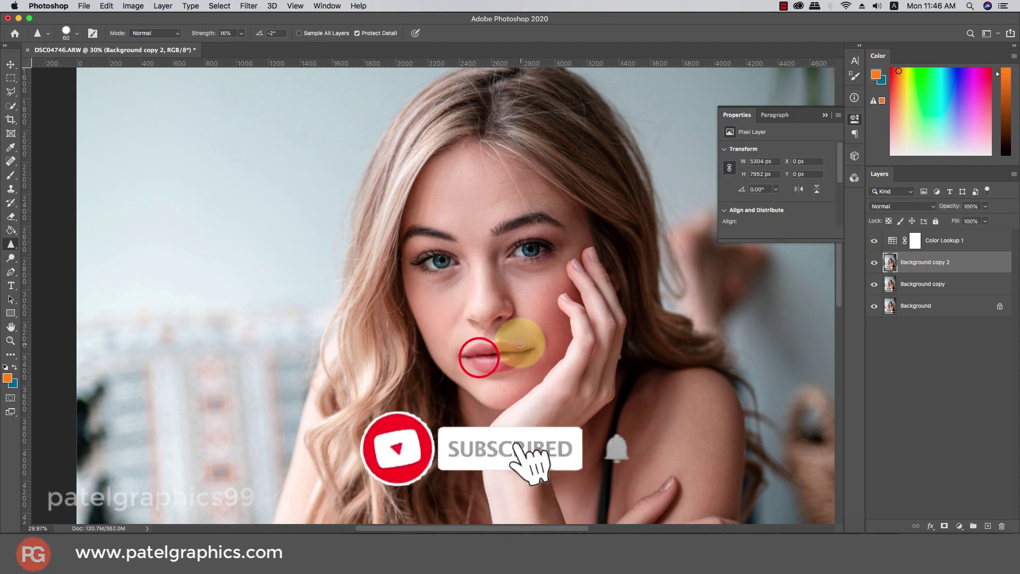
scroll(494, 300, "down", 3)
left_click_drag(533, 384, 538, 331)
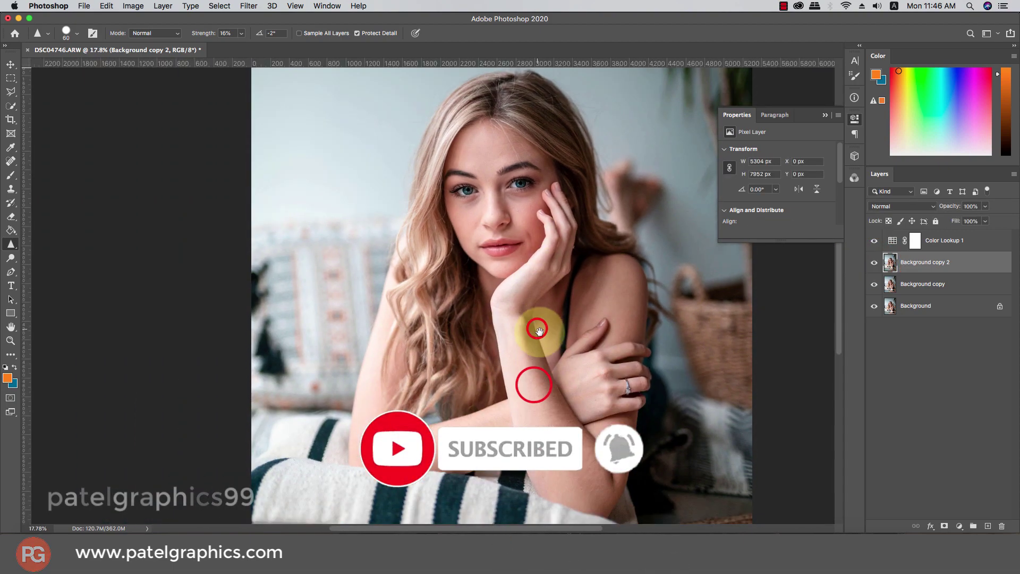
scroll(633, 393, "up", 4)
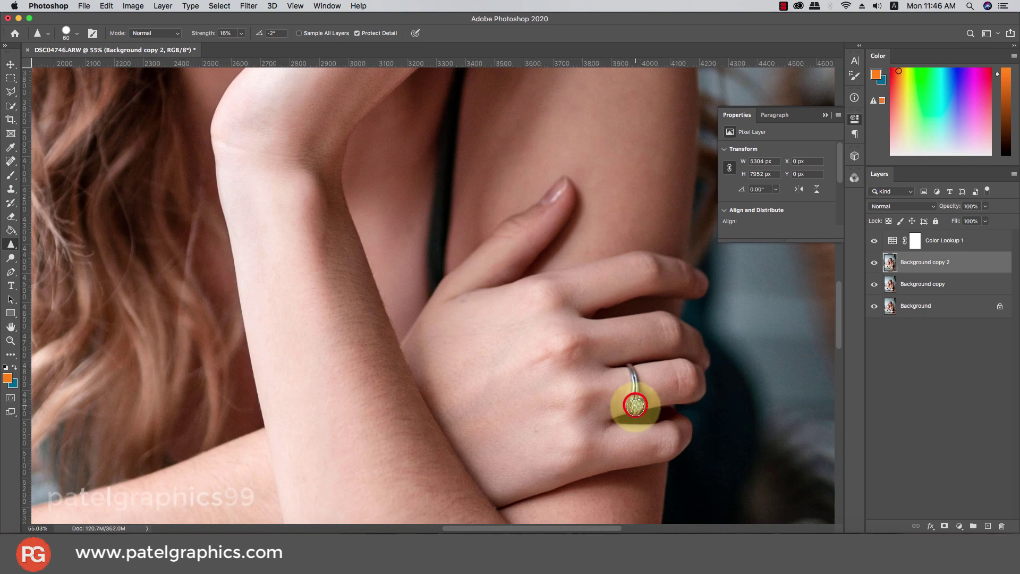
mouse_move(635, 407)
left_mouse_down()
mouse_move(631, 371)
mouse_move(639, 414)
left_mouse_up()
scroll(619, 408, "down", 5)
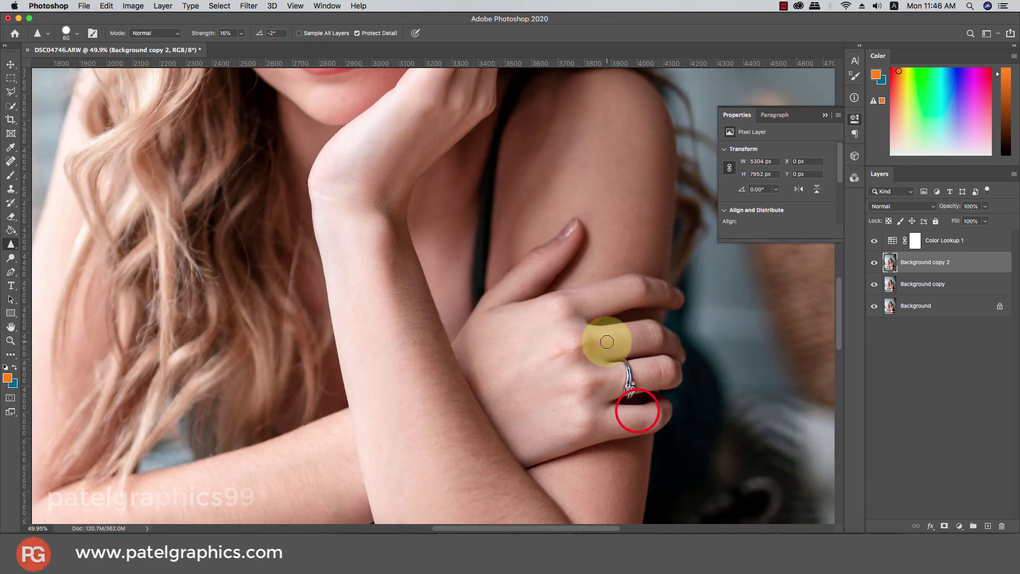
scroll(595, 325, "down", 4)
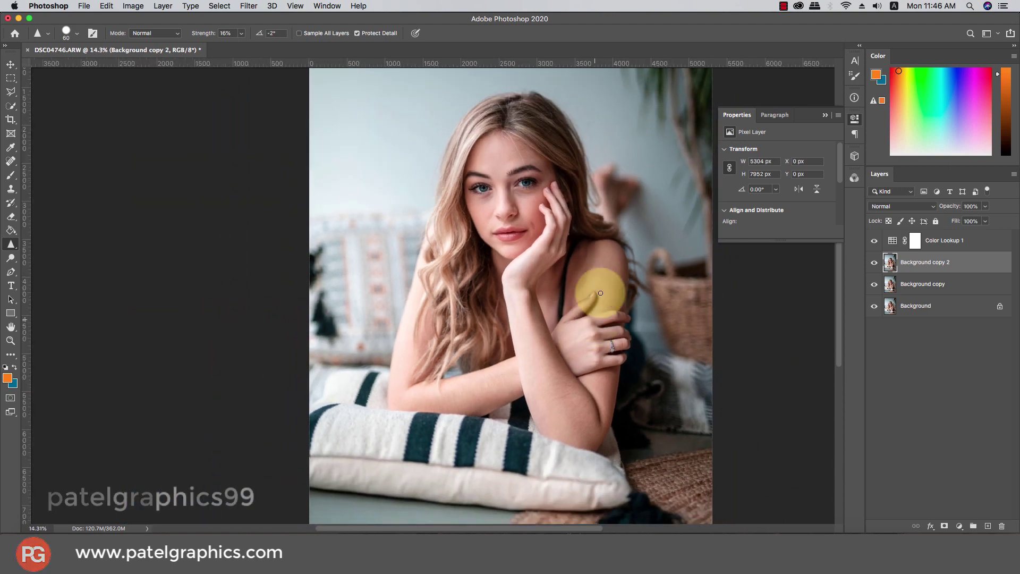
Group the Color Lookup 1, Background copy 2 and Background copy layers
left_click(827, 115)
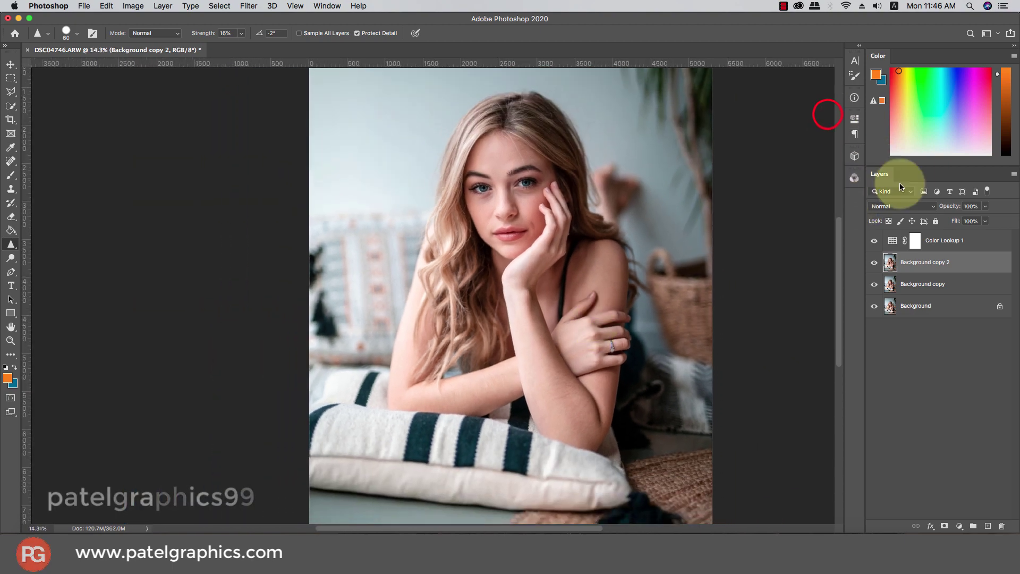
left_click(940, 239)
left_click(930, 285, "shift")
key("super+g")
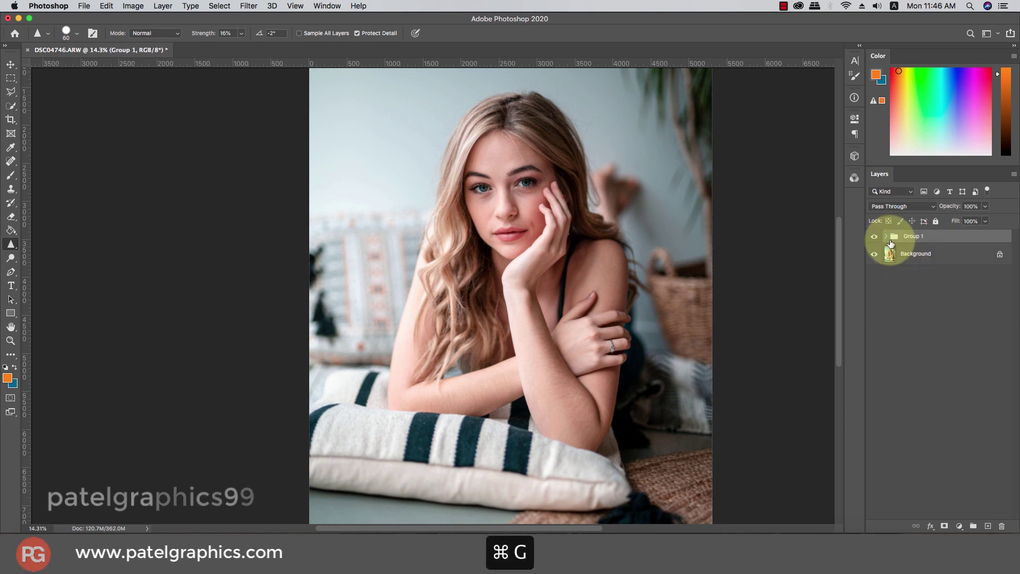
Compare the edited portrait with the original photo by hiding and showing Group 1, both close up and in full view
left_click(875, 236)
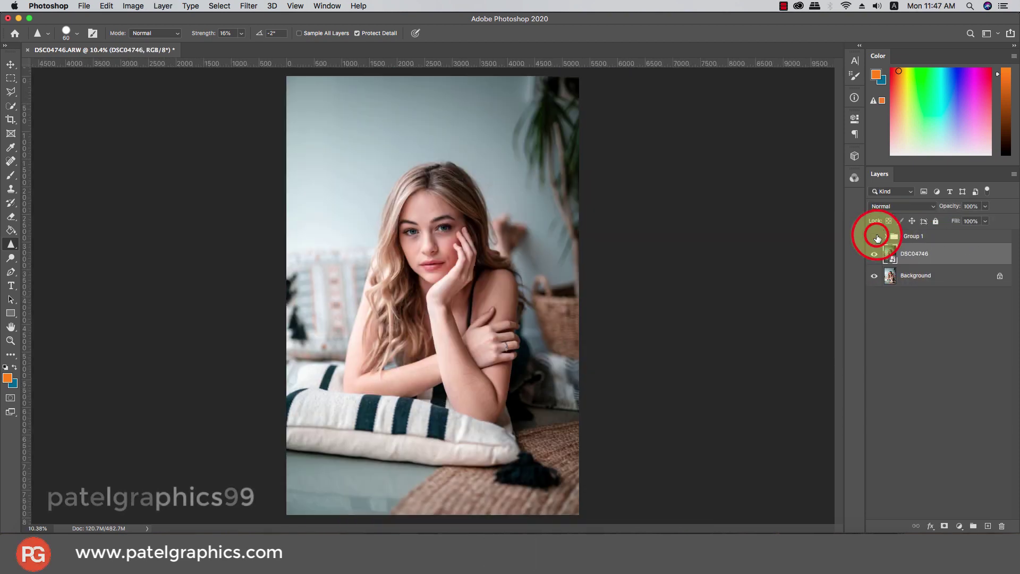
left_click(875, 237)
scroll(423, 248, "up", 3)
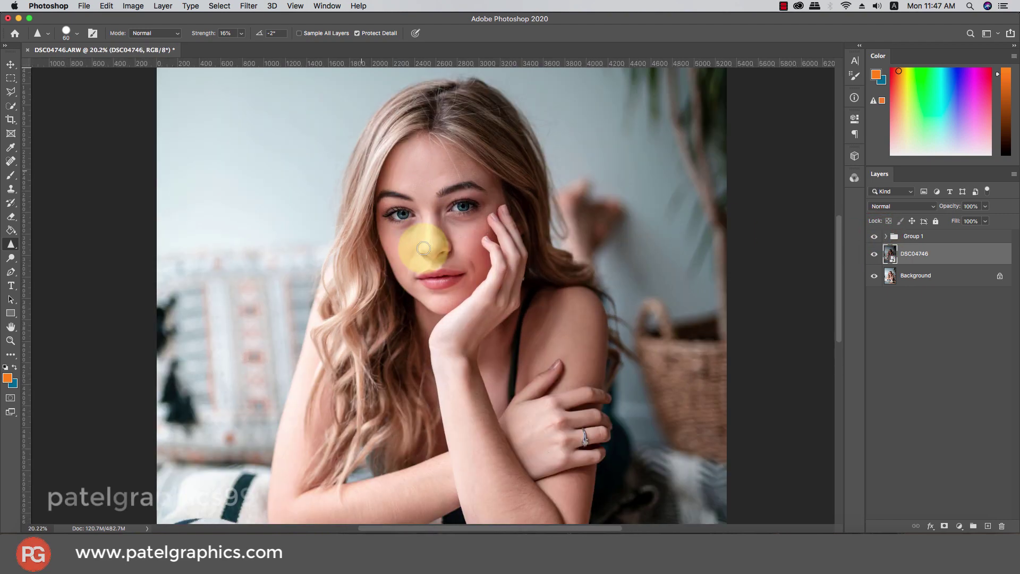
scroll(423, 248, "up", 4)
scroll(518, 182, "up", 5)
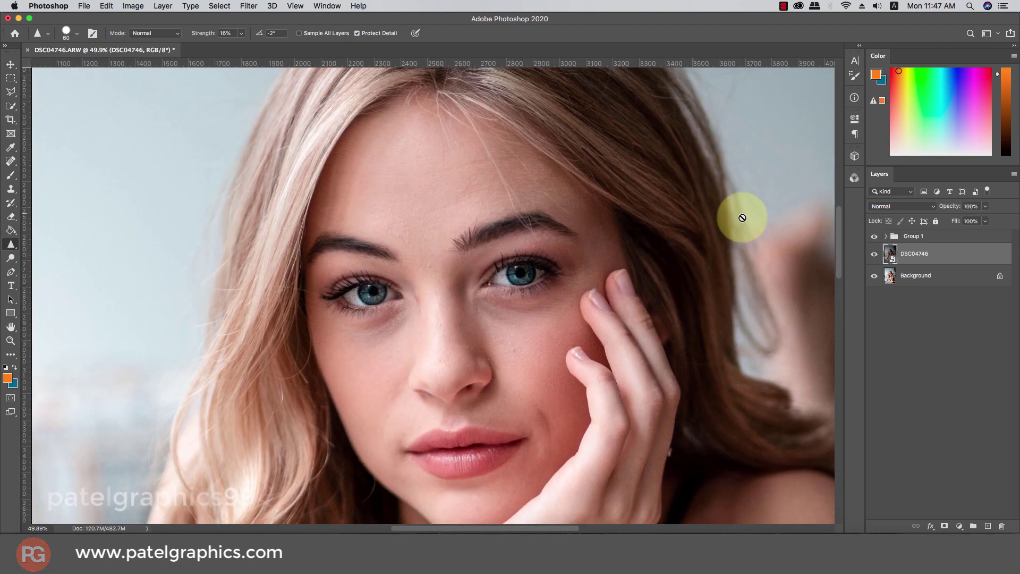
left_click(876, 236)
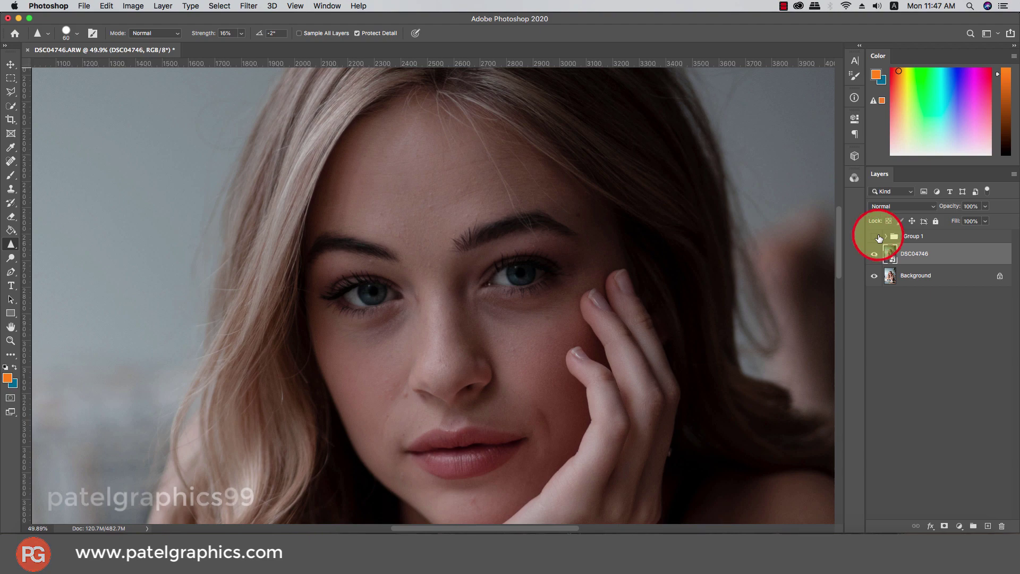
left_click(875, 237)
left_click(876, 237)
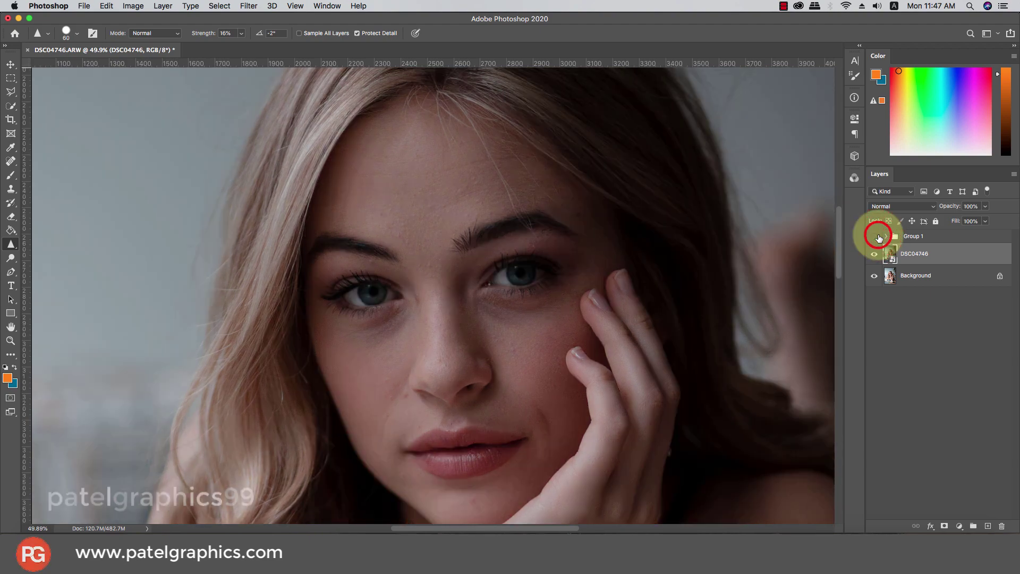
left_click(877, 237)
key("super+0")
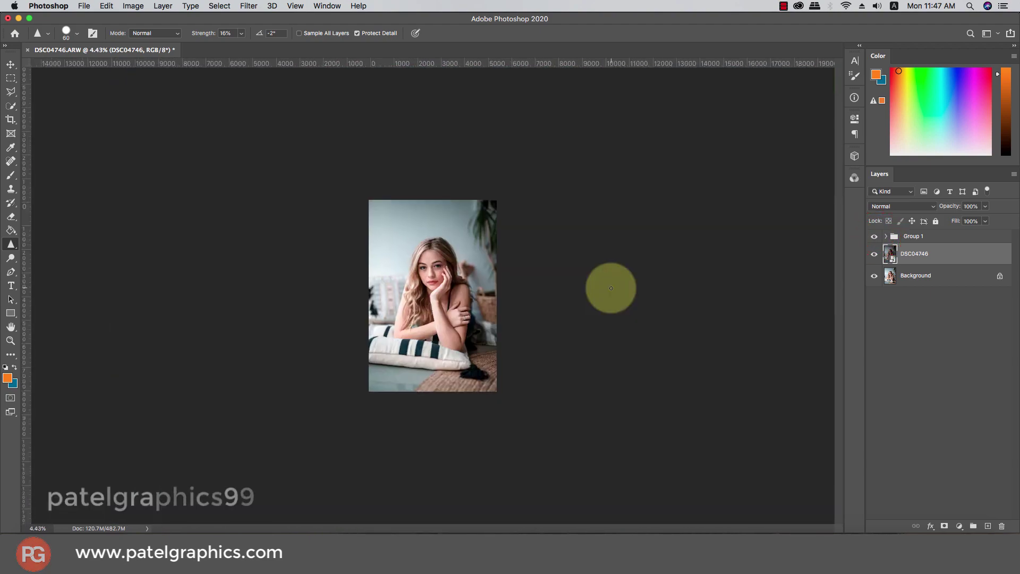